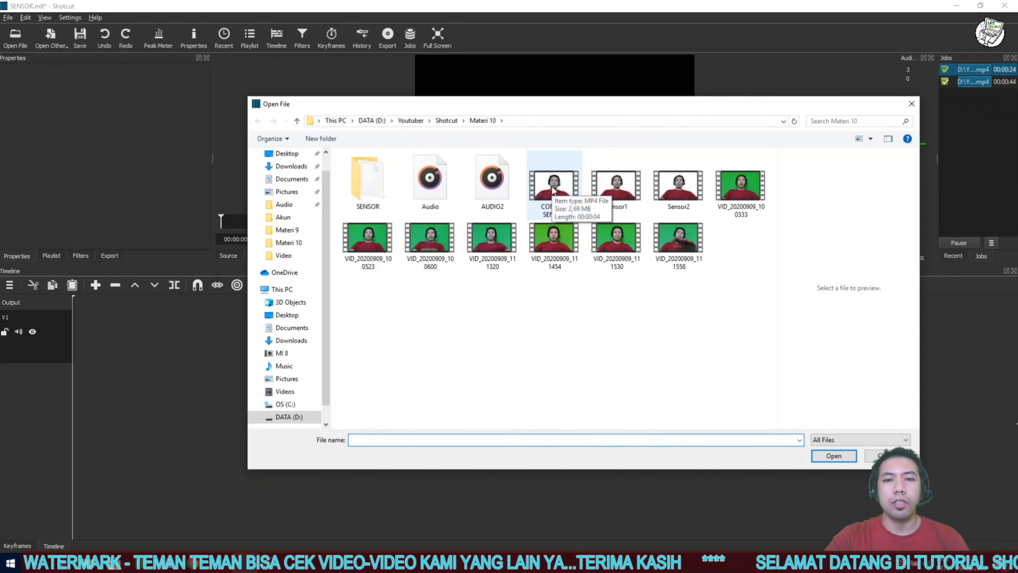
Step: Open CONTOH SENSOR.mp4 from the Materi 10 folder and place it at the start of video track V1
left_click(832, 459)
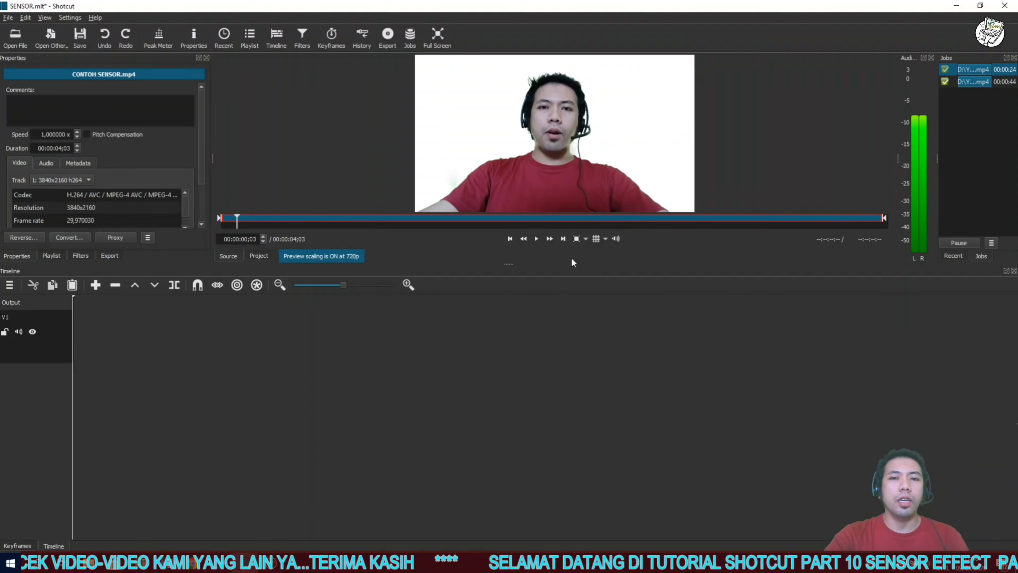
left_click_drag(529, 181, 117, 340)
left_click_drag(241, 337, 211, 336)
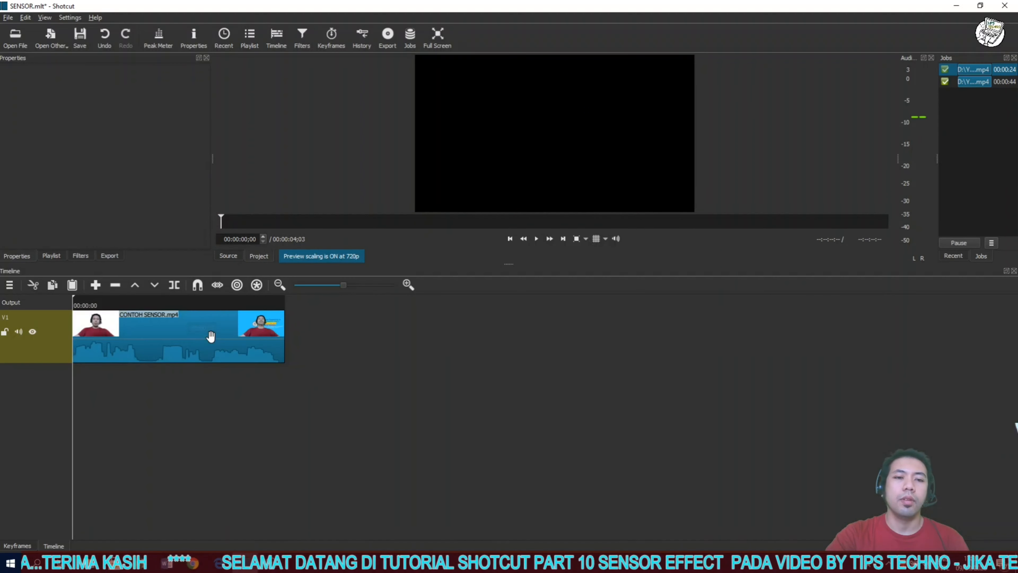
Step: Play the clip through and replay its last part to locate the speech that needs censoring
left_click(536, 238)
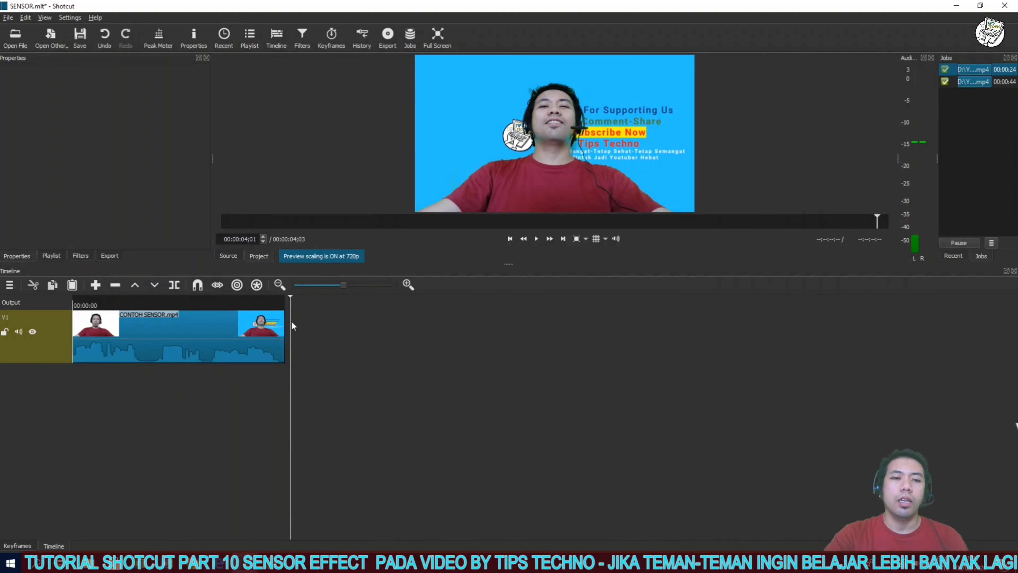
left_click(209, 305)
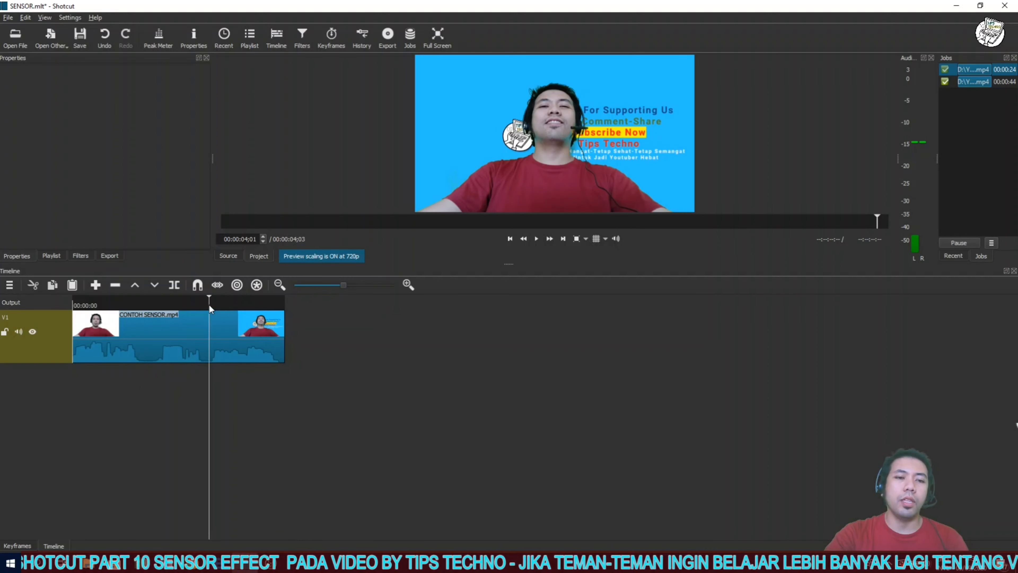
key("space")
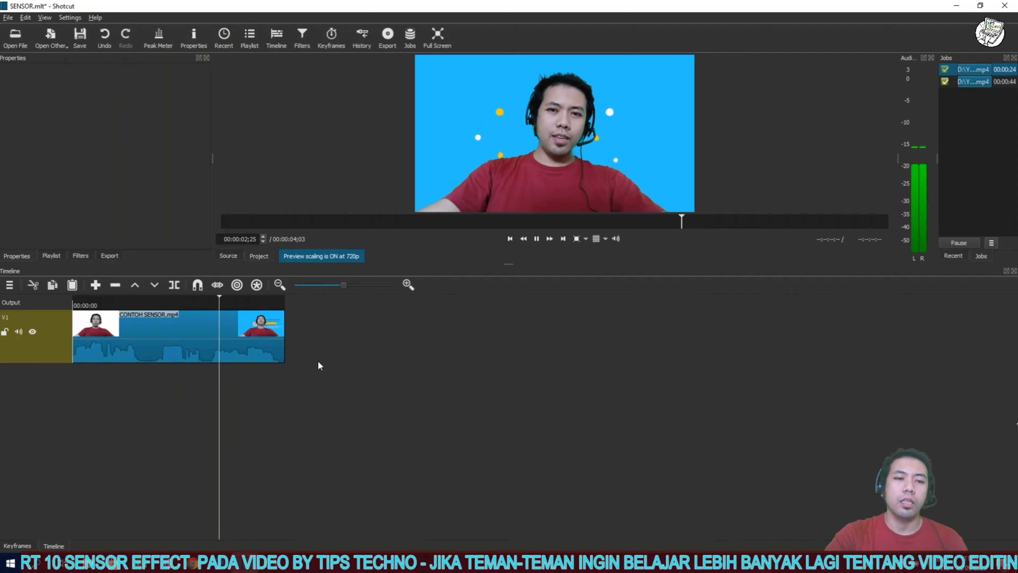
key("space")
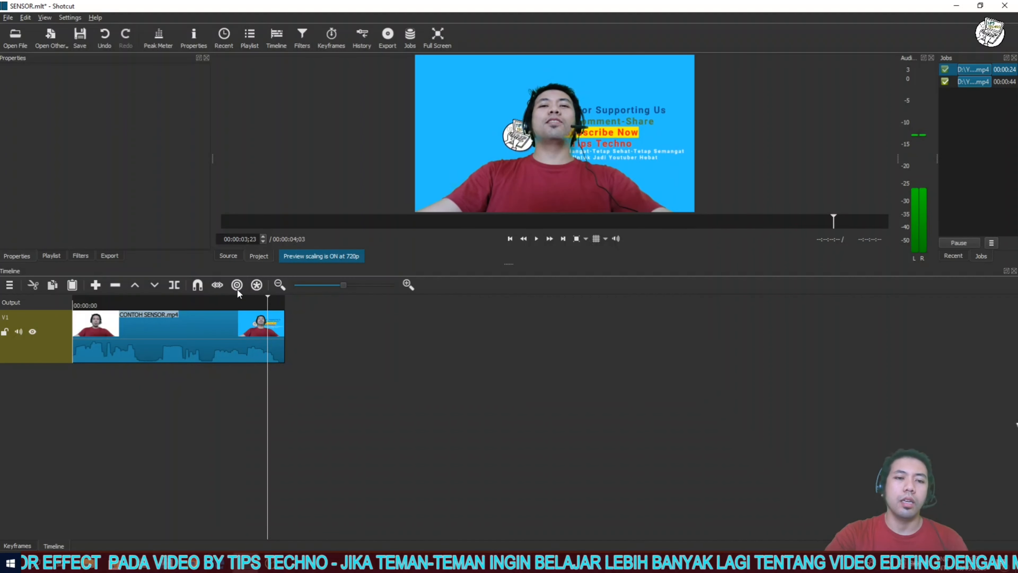
Step: Split the CONTOH SENSOR.mp4 clip at 00:00:02;18 and again at 00:00:03;10 to isolate the speech to censor
left_click(208, 306)
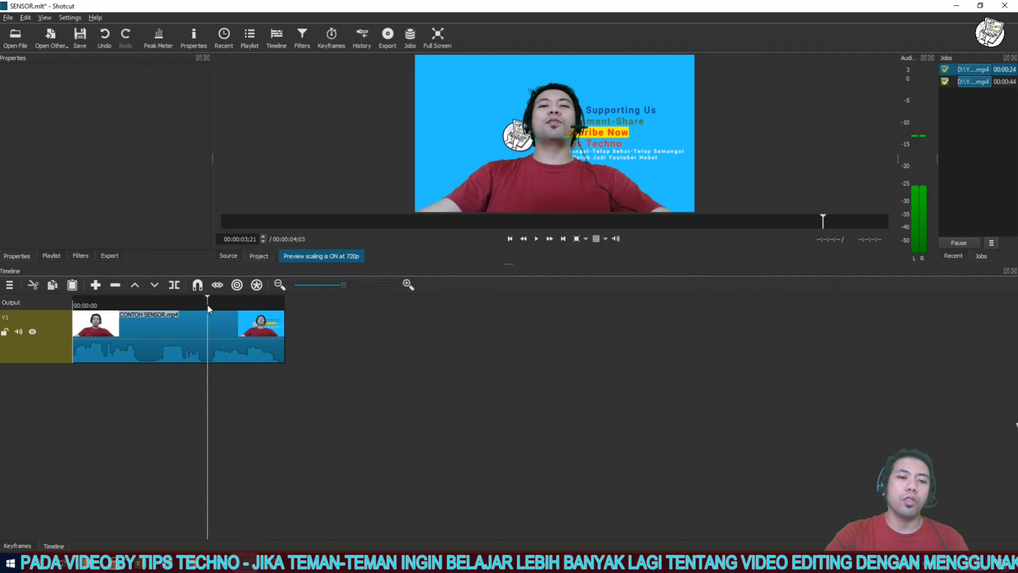
left_click(163, 338)
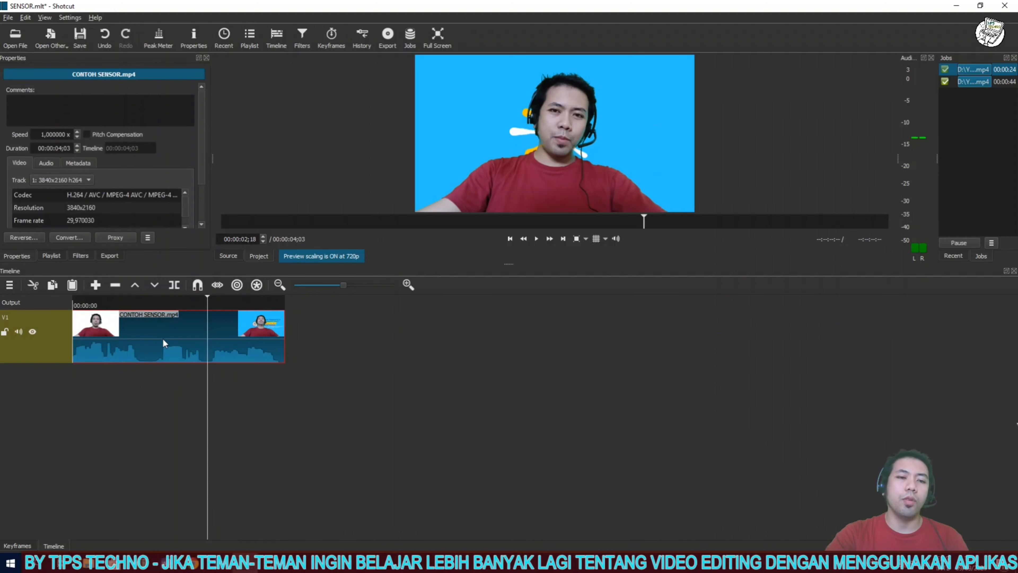
key("s")
left_click(242, 305)
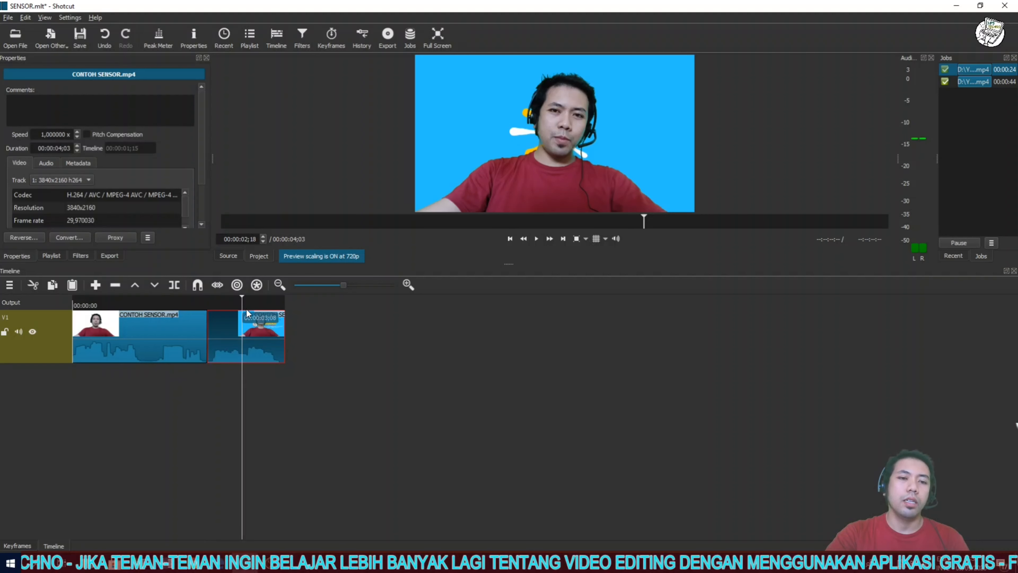
left_click(246, 301)
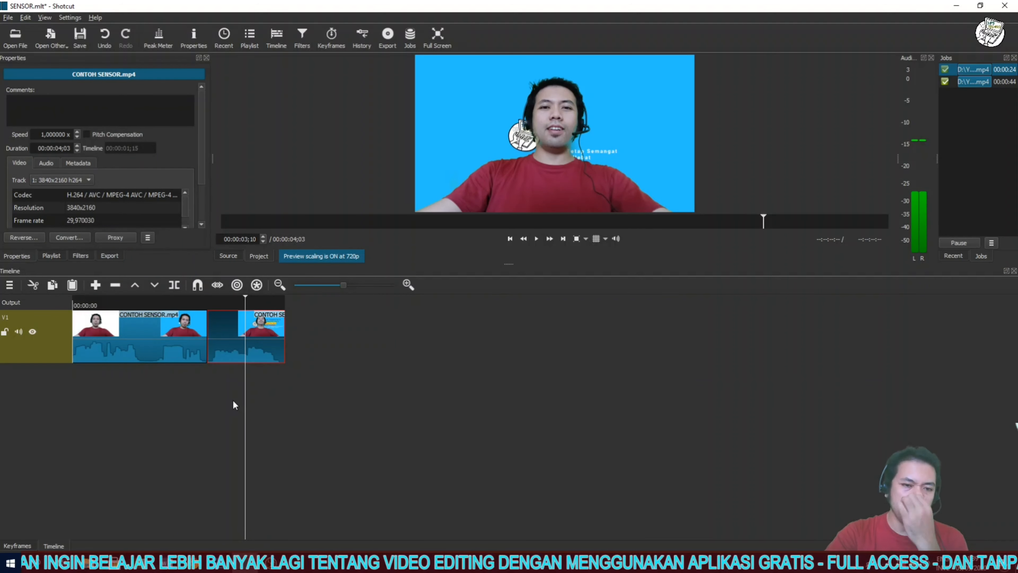
key("s")
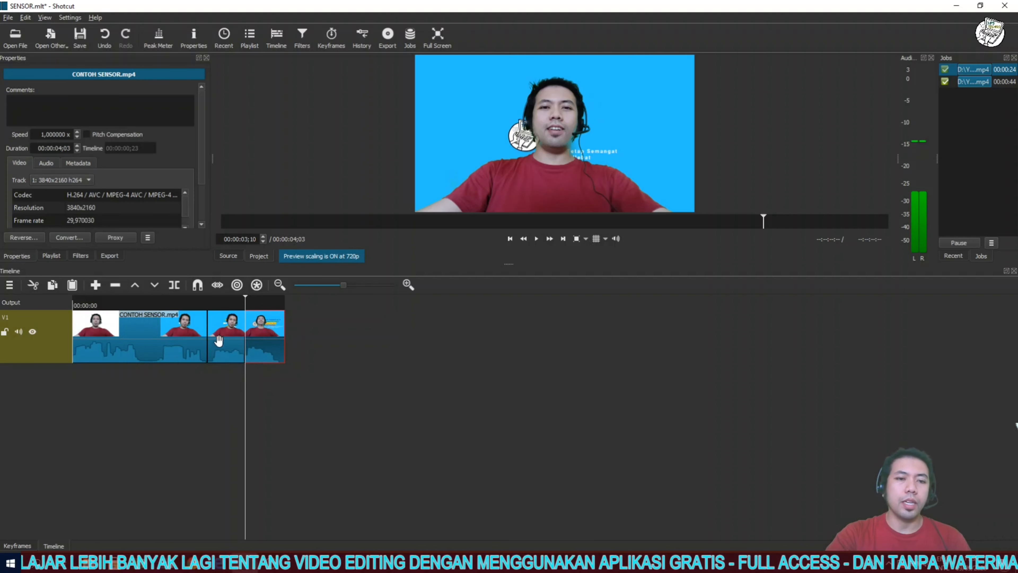
Step: Add the Mute audio filter to the middle segment of the split clip
left_click(225, 302)
left_click(236, 351)
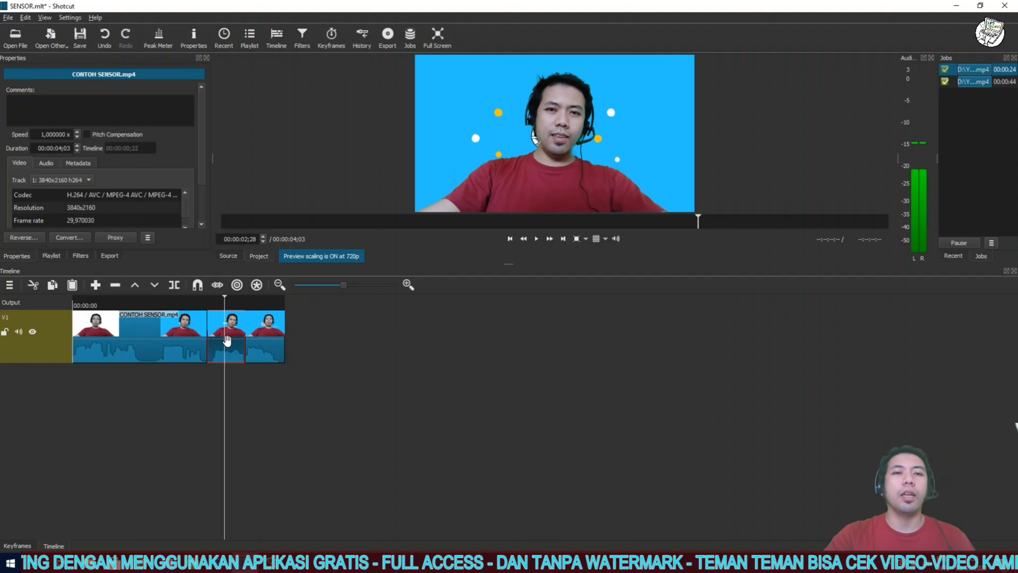
left_click(302, 39)
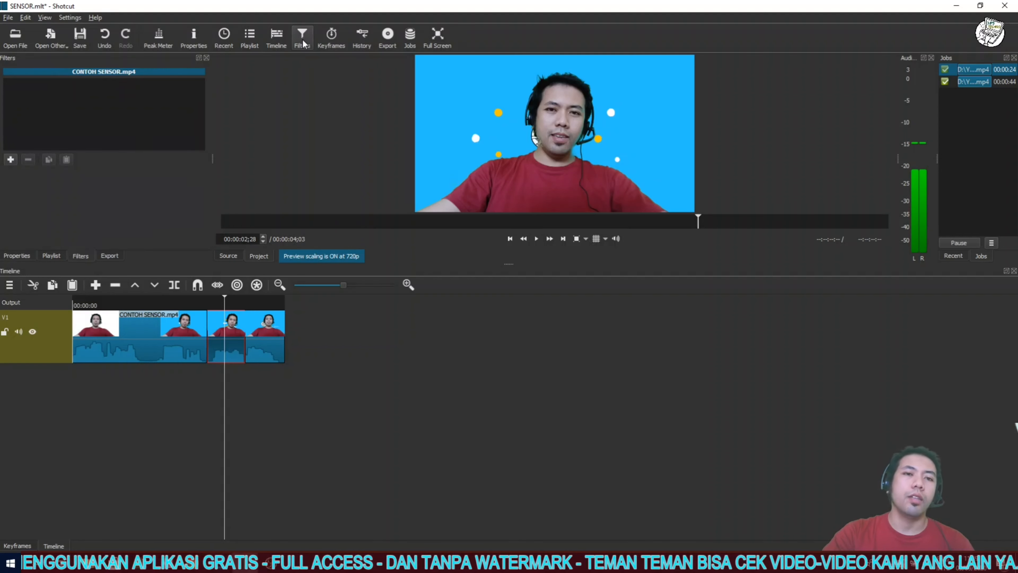
left_click(11, 160)
scroll(15, 153, "down", 1)
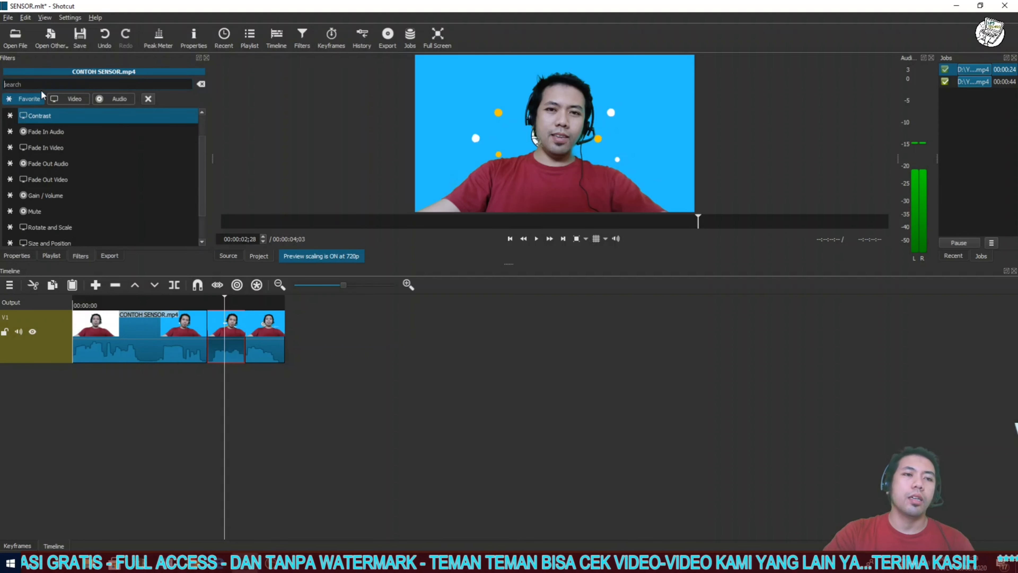
type("M")
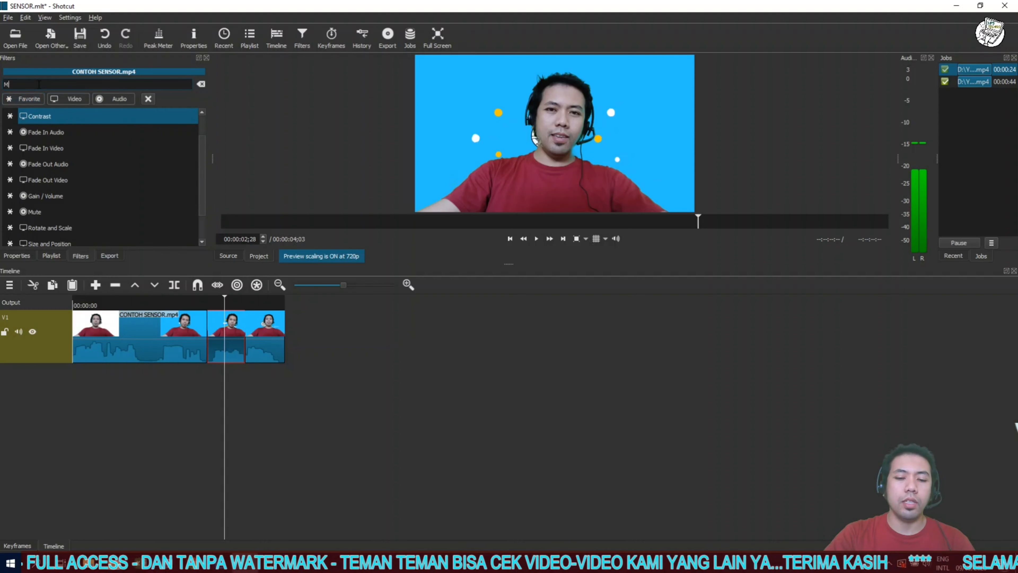
type("UTE")
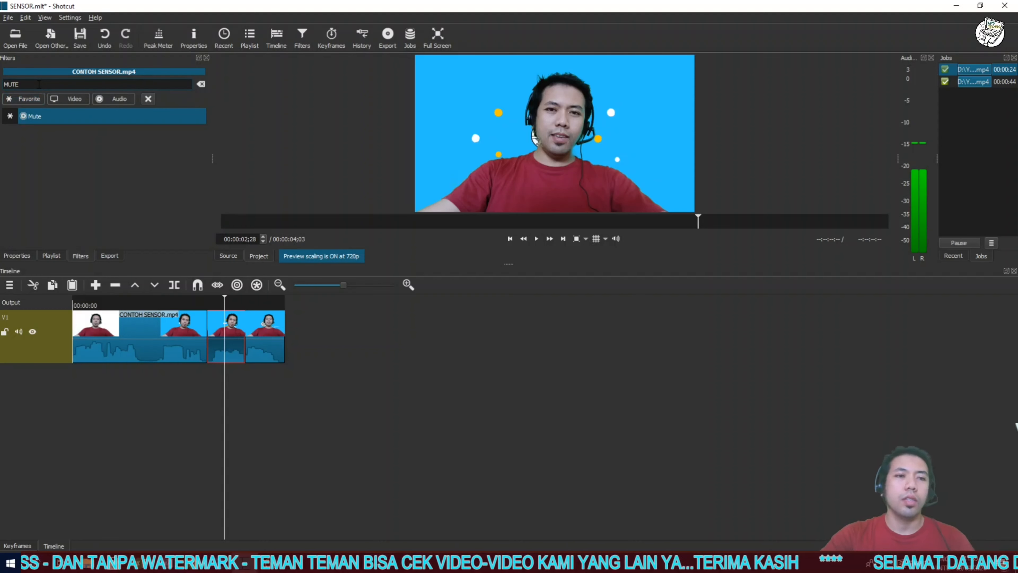
left_click(45, 115)
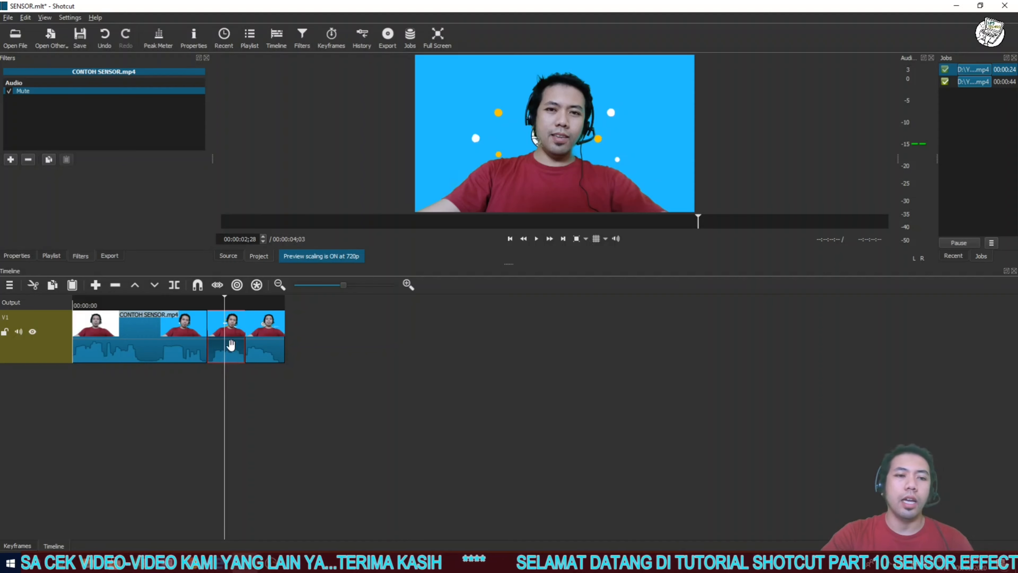
Step: Play the timeline from the beginning to check the muted segment, and return the playhead to that segment's start at 00:00:02;18
left_click(78, 303)
key("space")
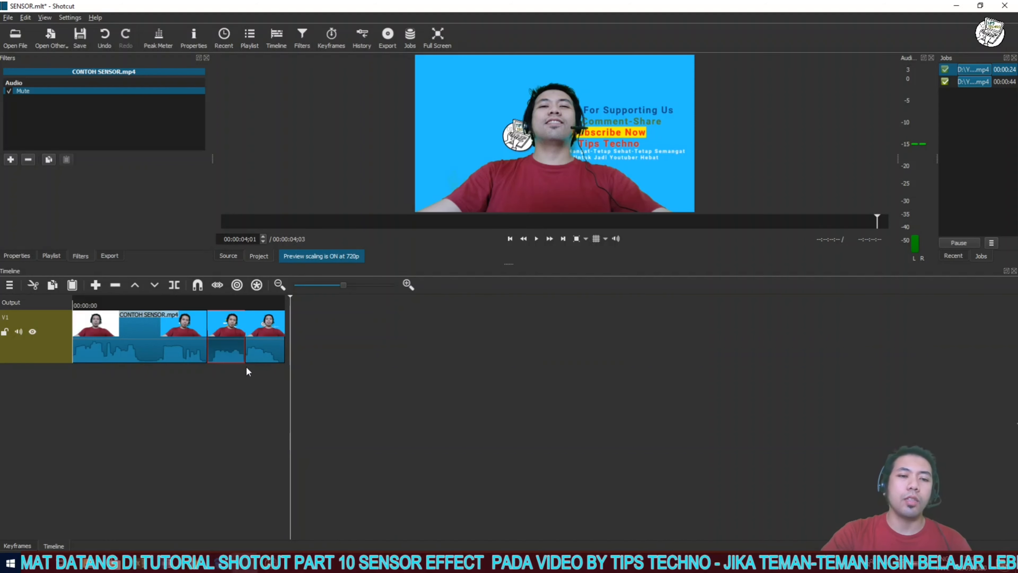
left_click(223, 306)
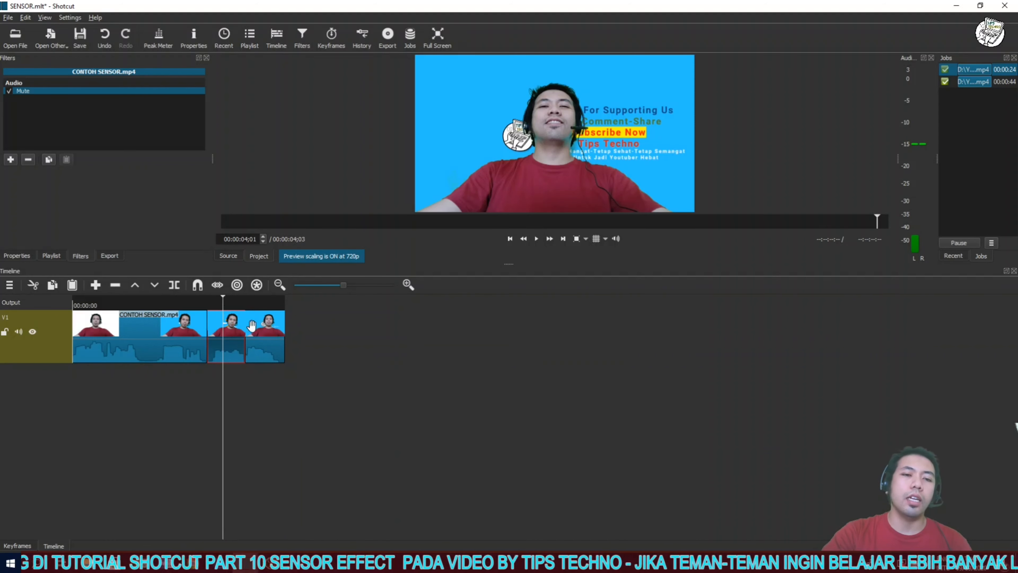
left_click(512, 241)
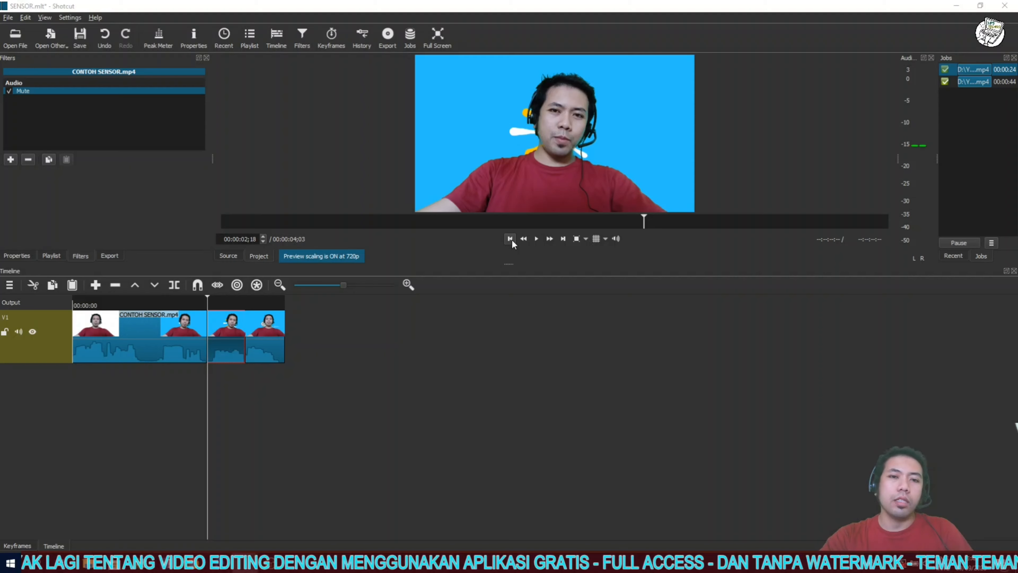
Step: Switch to the browser and examine the Beep Censor download page and licence terms on freesoundeffects.com, and return to Shotcut
key("alt+Tab")
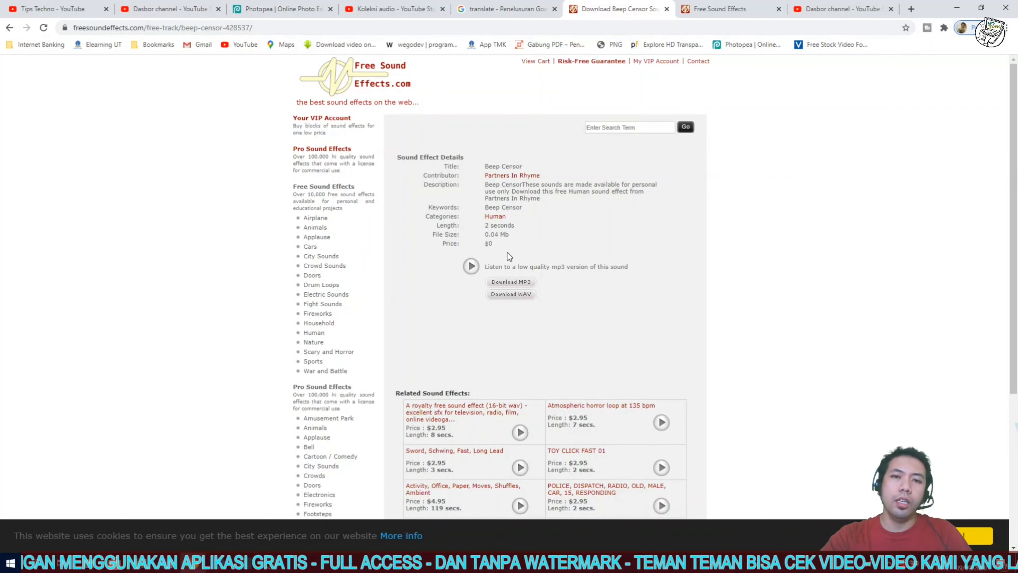
scroll(461, 306, "down", 5)
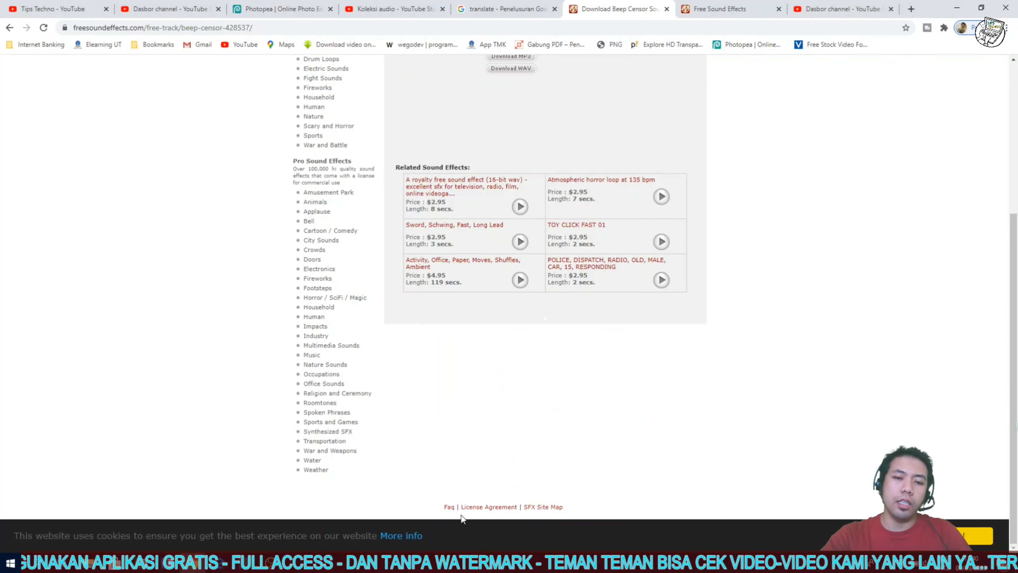
left_click(712, 8)
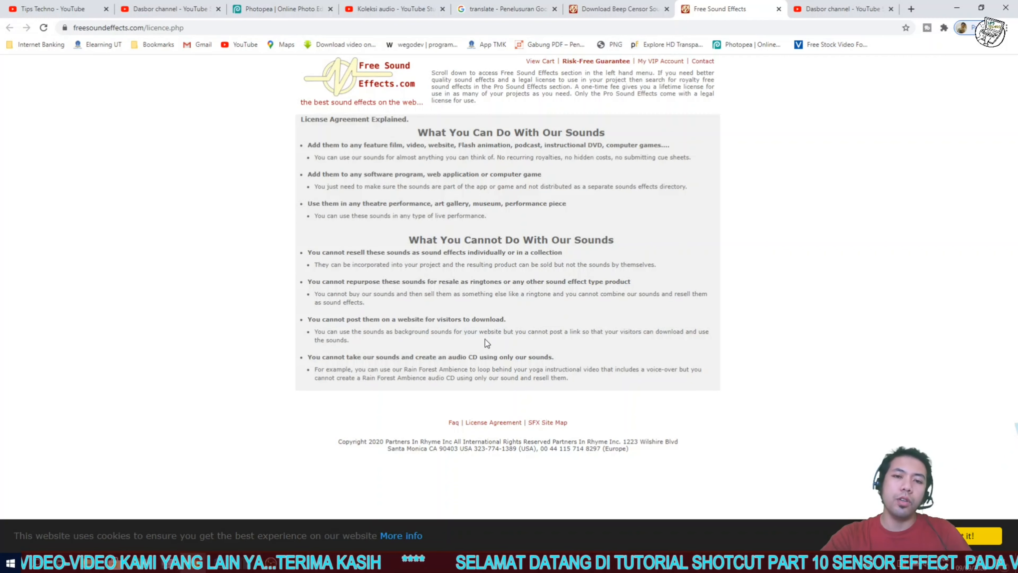
key("ctrl+shift+Tab")
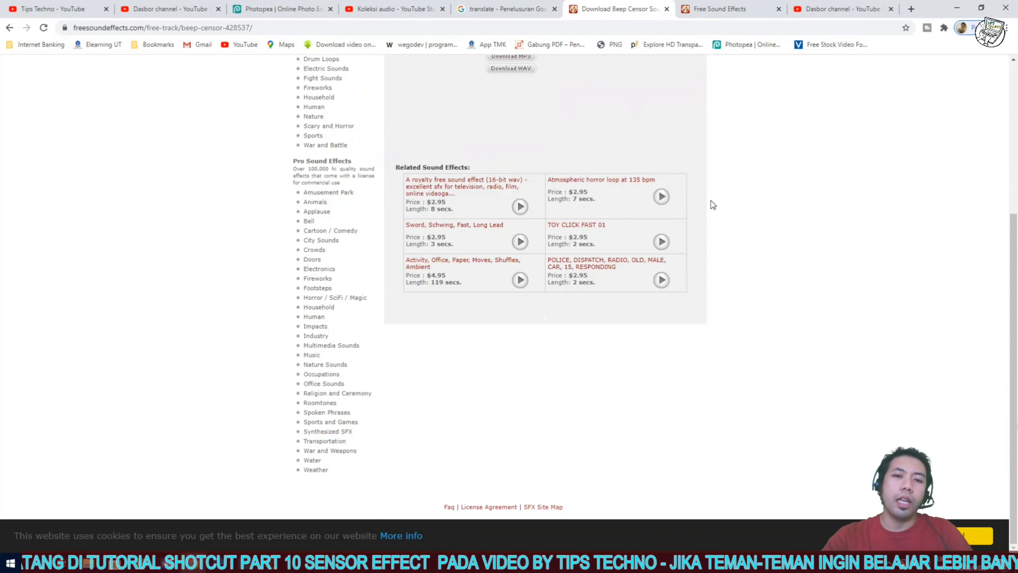
scroll(711, 201, "up", 5)
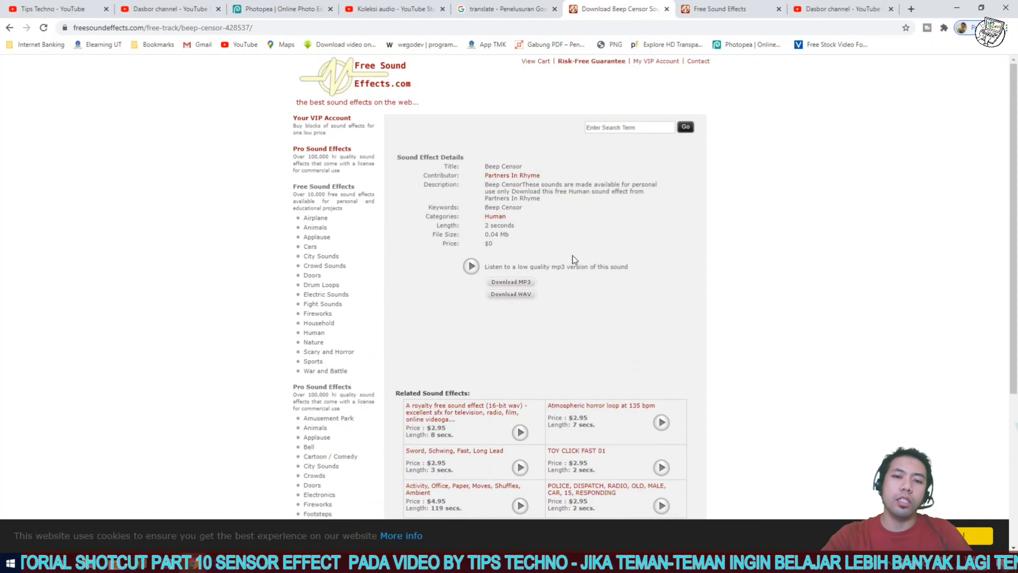
scroll(350, 243, "down", 5)
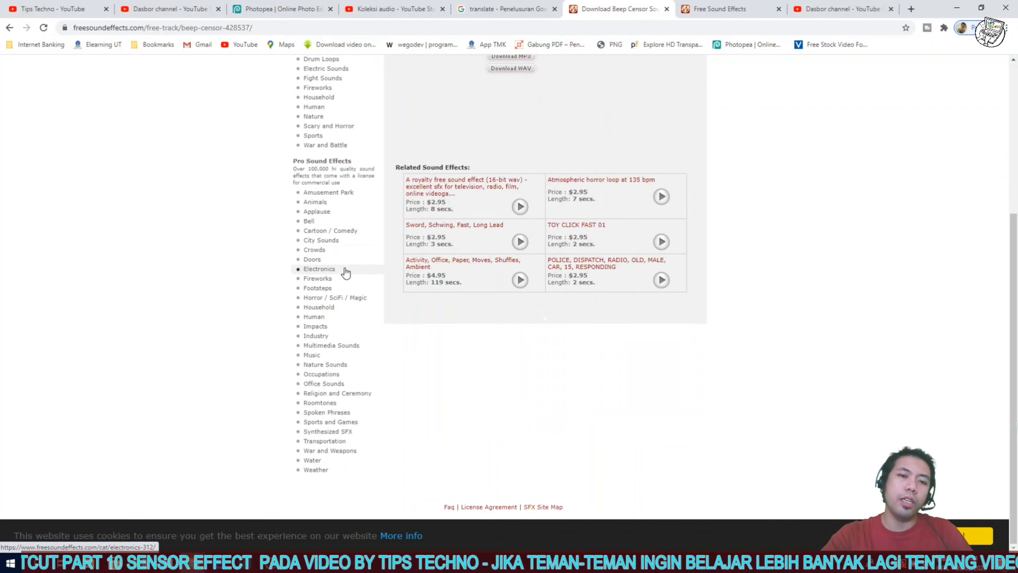
scroll(346, 268, "up", 3)
scroll(425, 268, "down", 3)
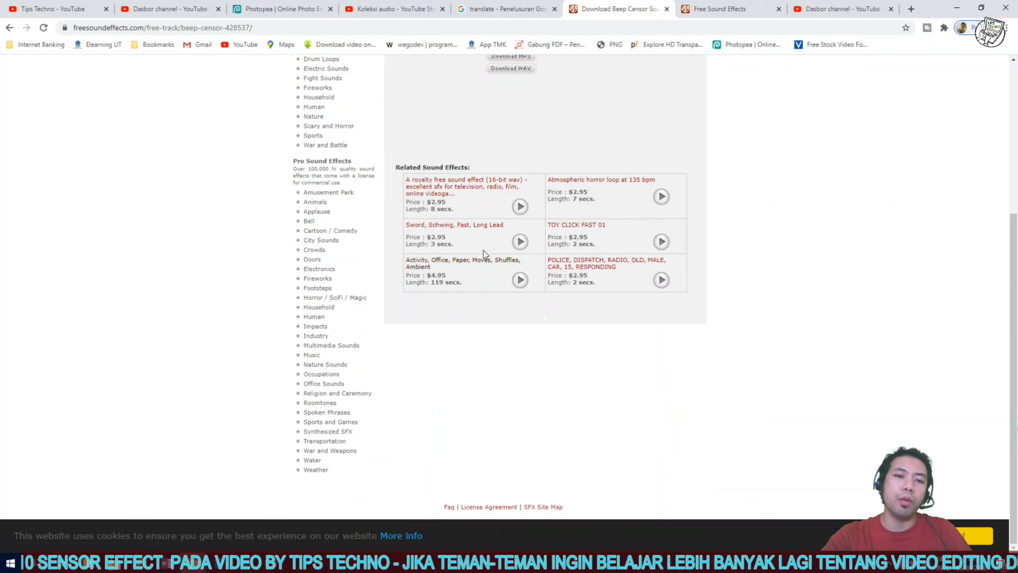
scroll(495, 145, "up", 5)
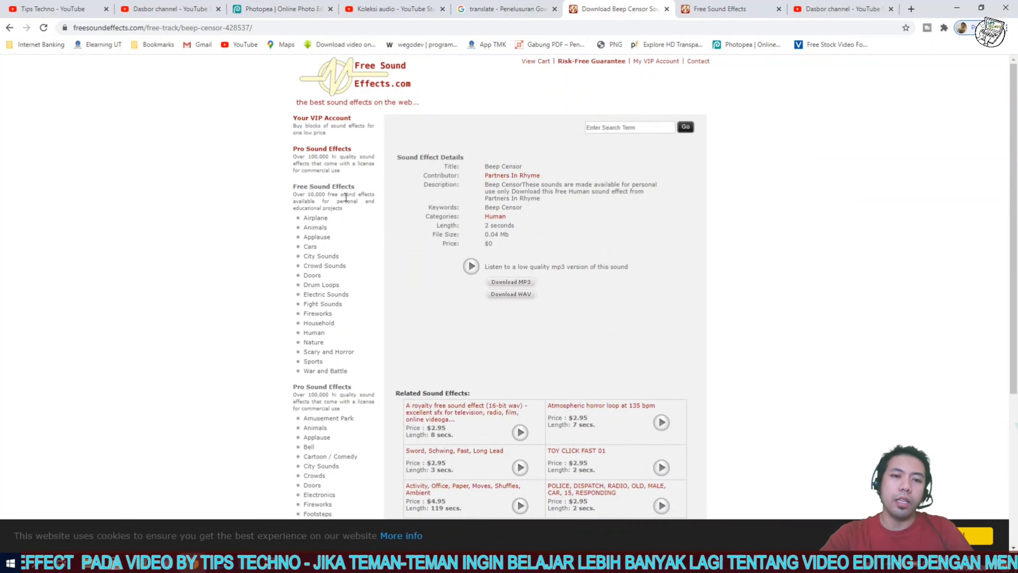
left_click(730, 14)
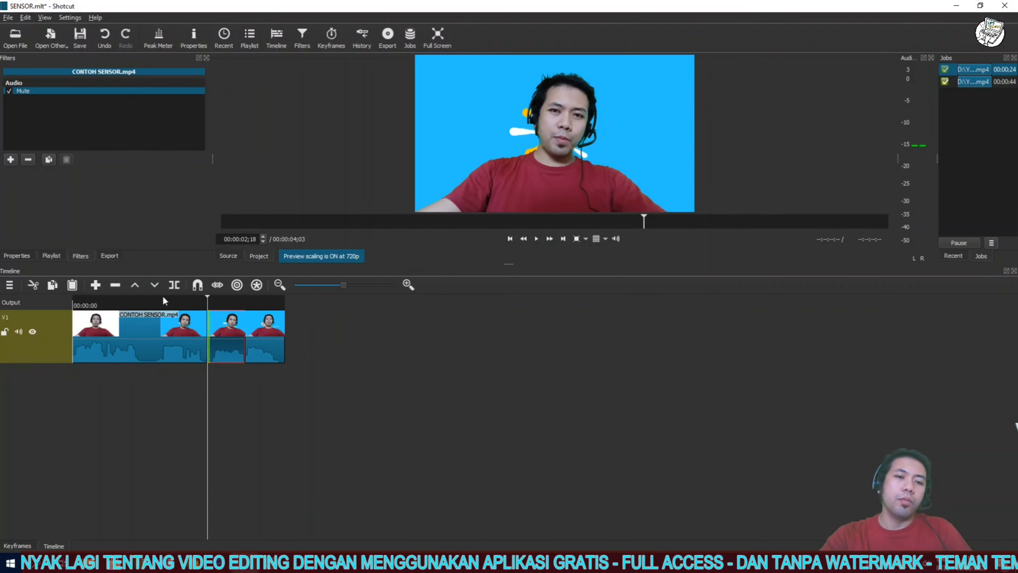
Step: Open the Beep+Censor sound file from the Youtuber > Akun > Audio folder on drive D
left_click(15, 38)
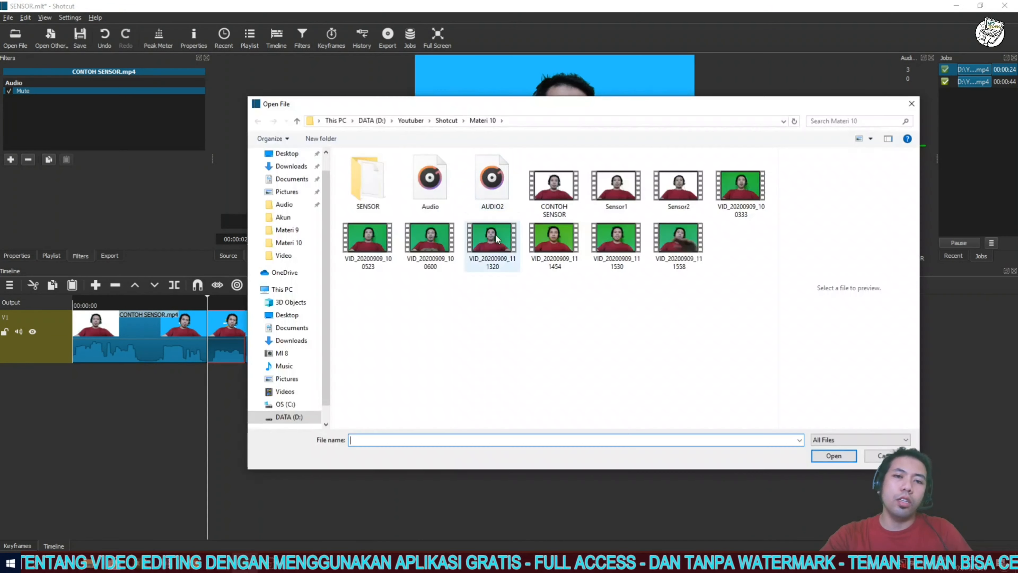
left_click(439, 120)
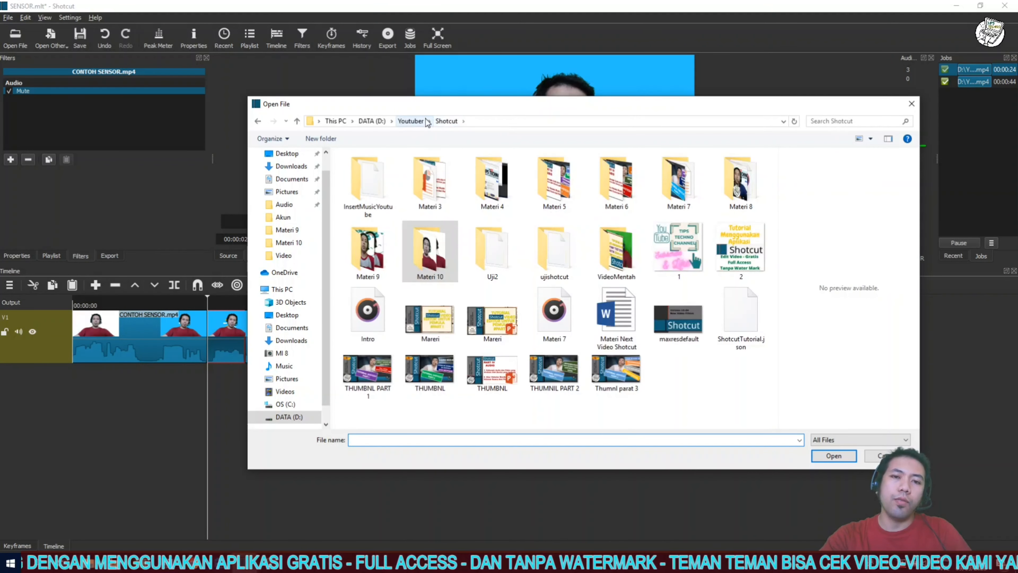
left_click(419, 121)
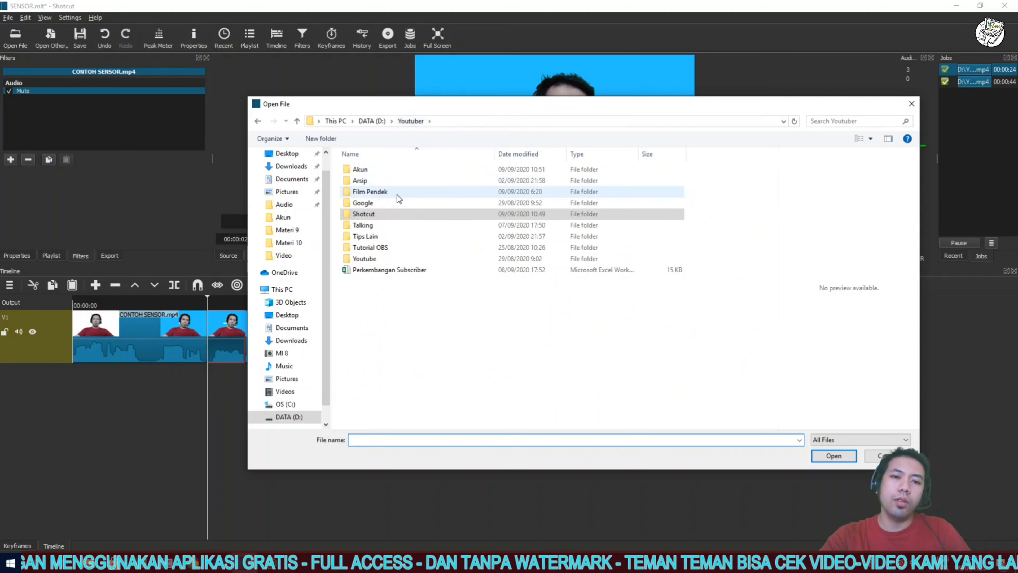
double_click(370, 169)
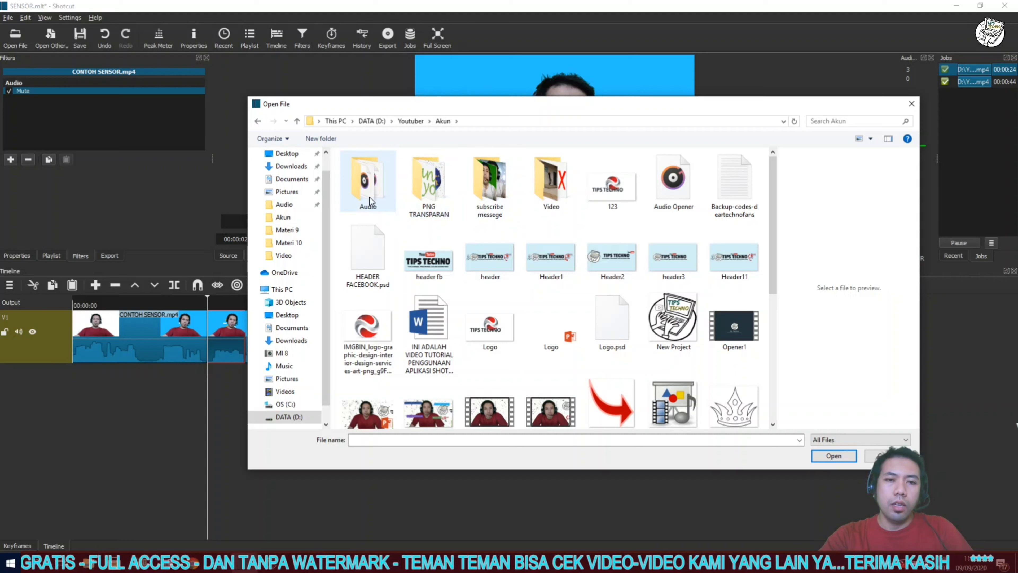
double_click(378, 190)
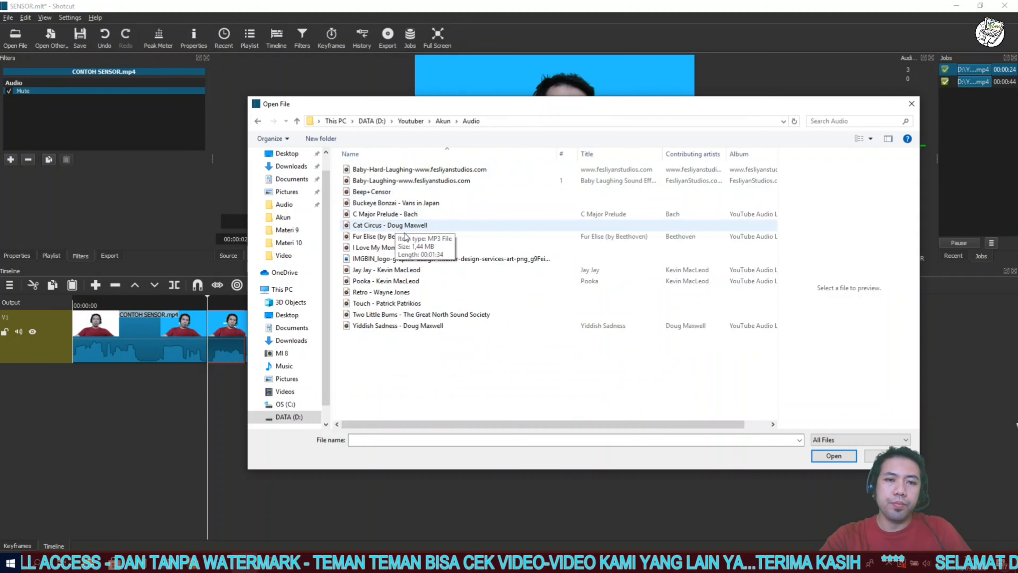
left_click(373, 192)
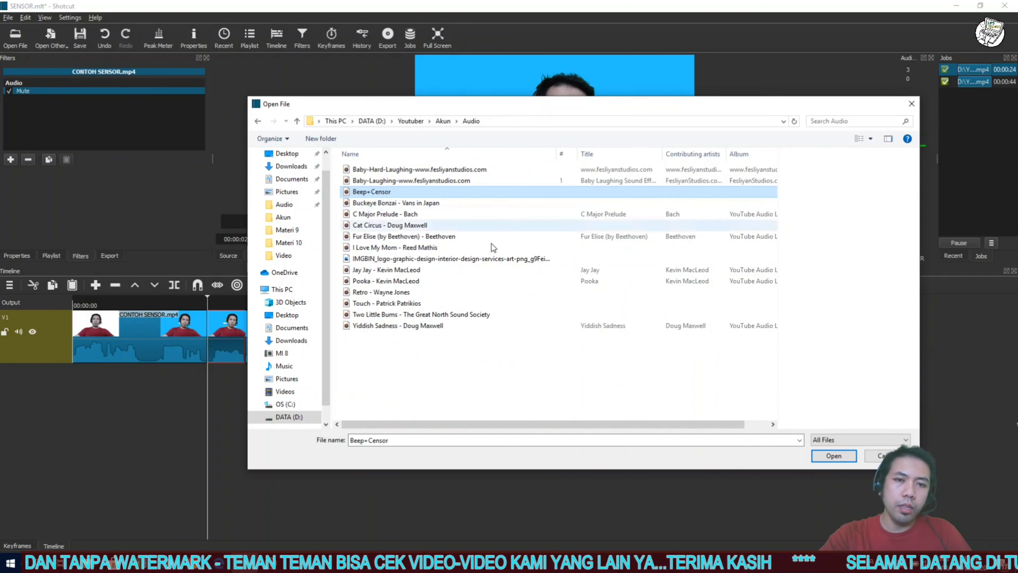
left_click(833, 455)
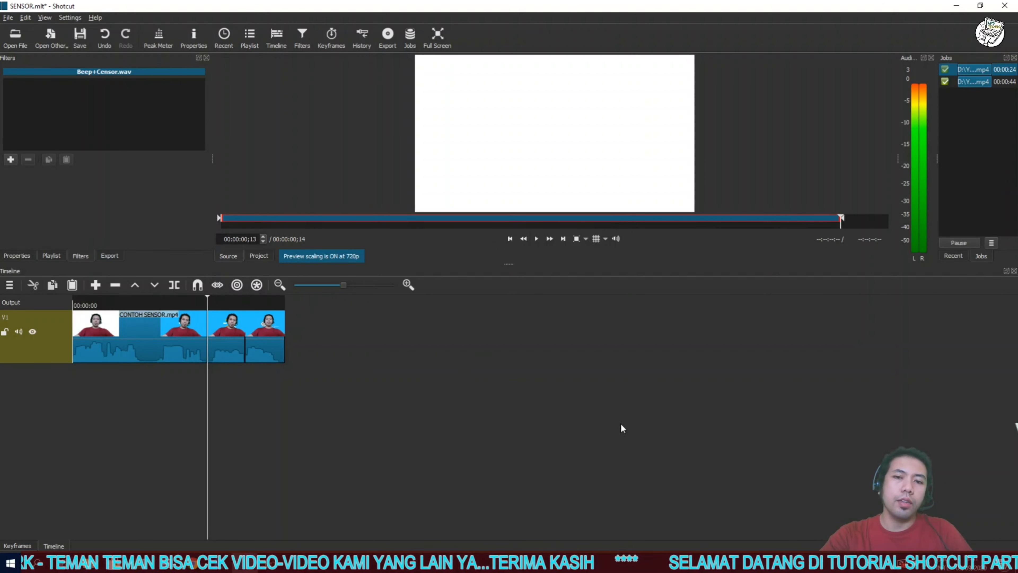
Step: Place Beep+Censor.wav on a new audio track beneath the muted middle segment, and play the timeline from the beginning to check it
left_click(10, 285)
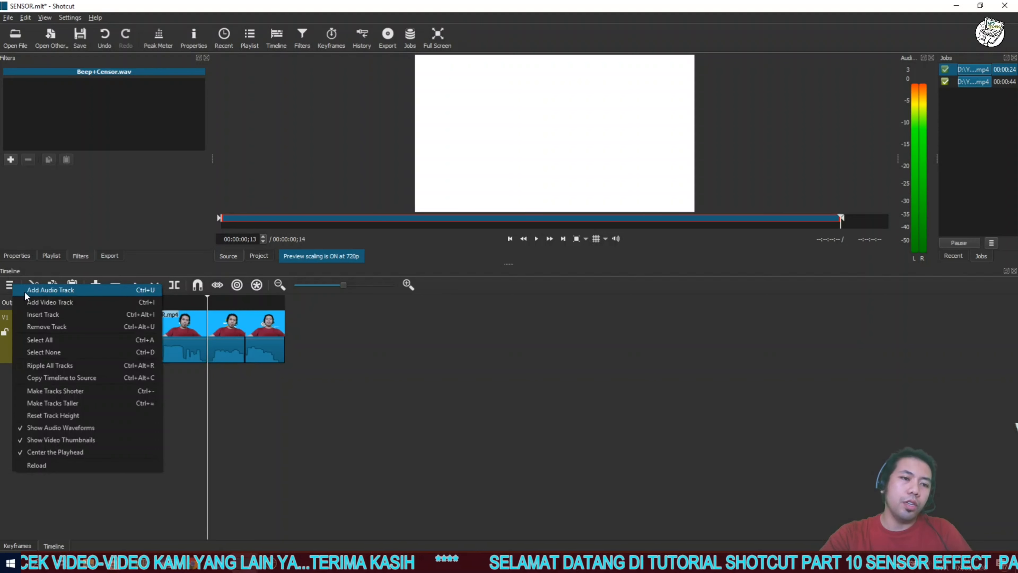
left_click(25, 291)
left_click_drag(557, 119, 201, 377)
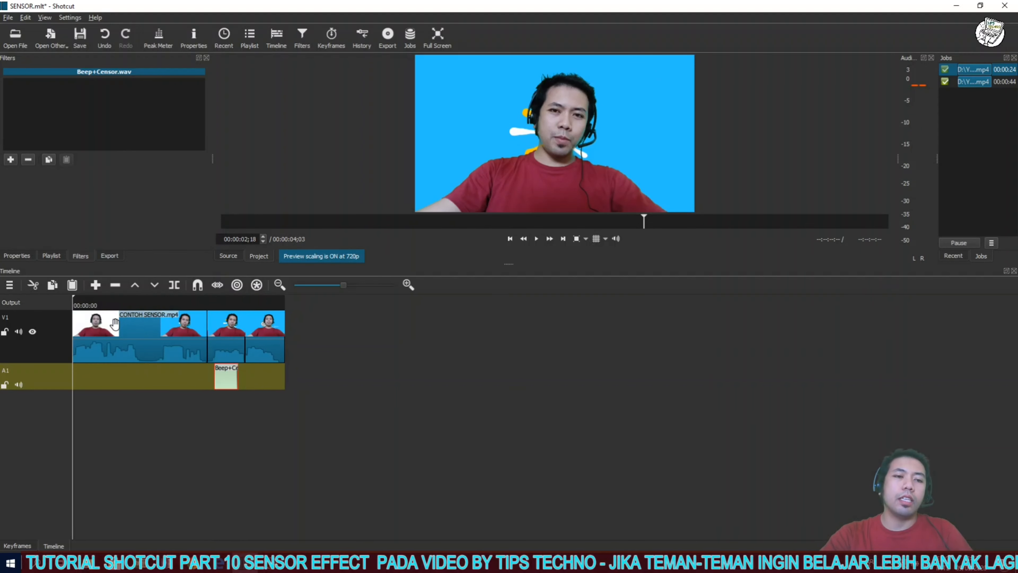
key("Home")
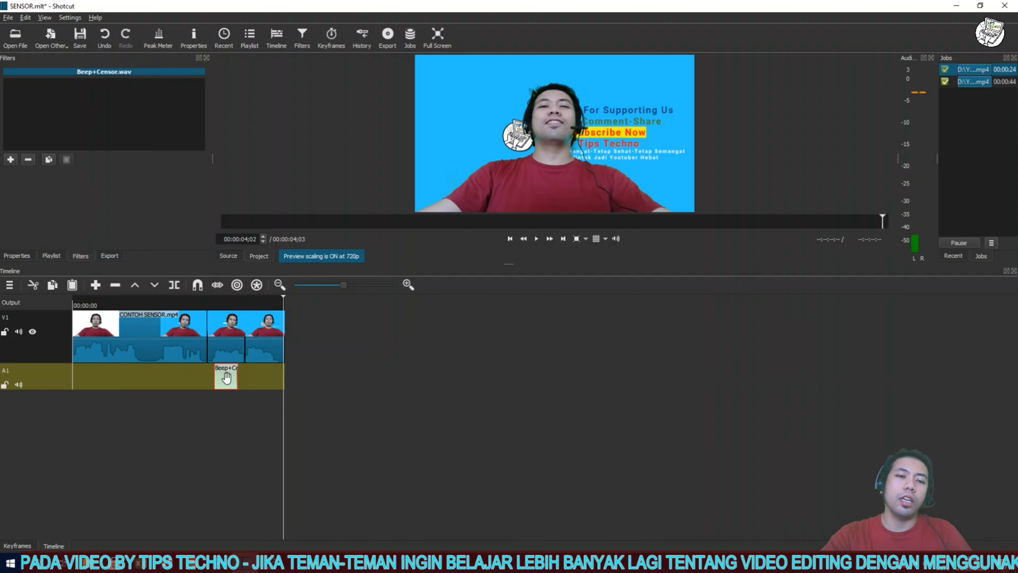
key("Left")
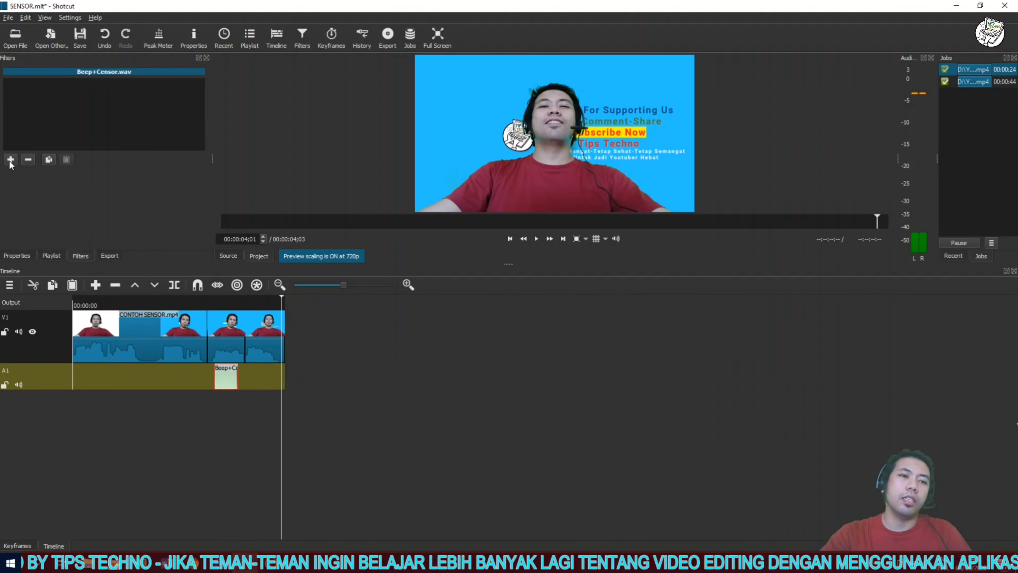
Step: Add the Gain / Volume filter to the beep clip with a level of -9.9 dB, and replay the timeline from the beginning
left_click(10, 160)
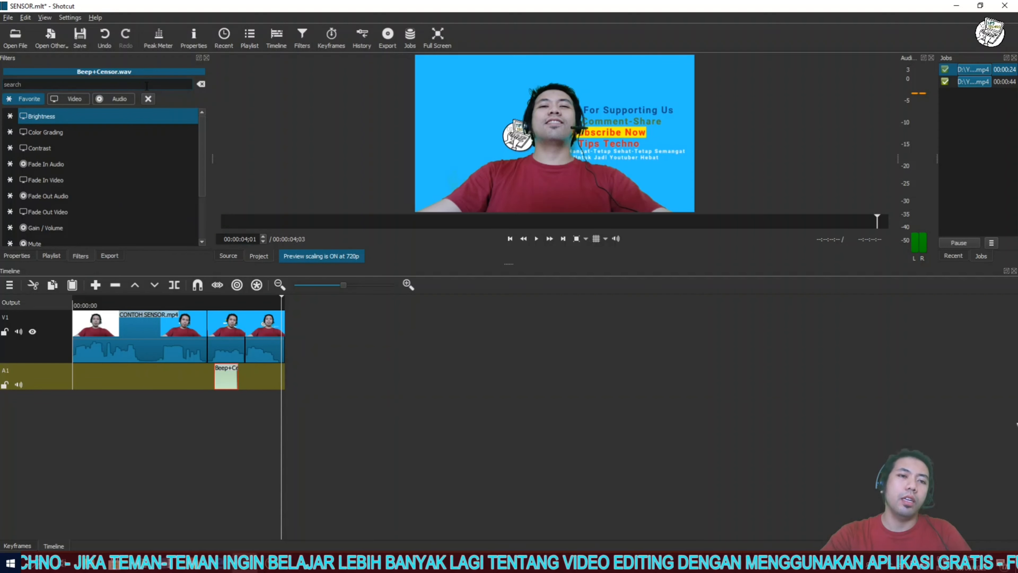
type("v")
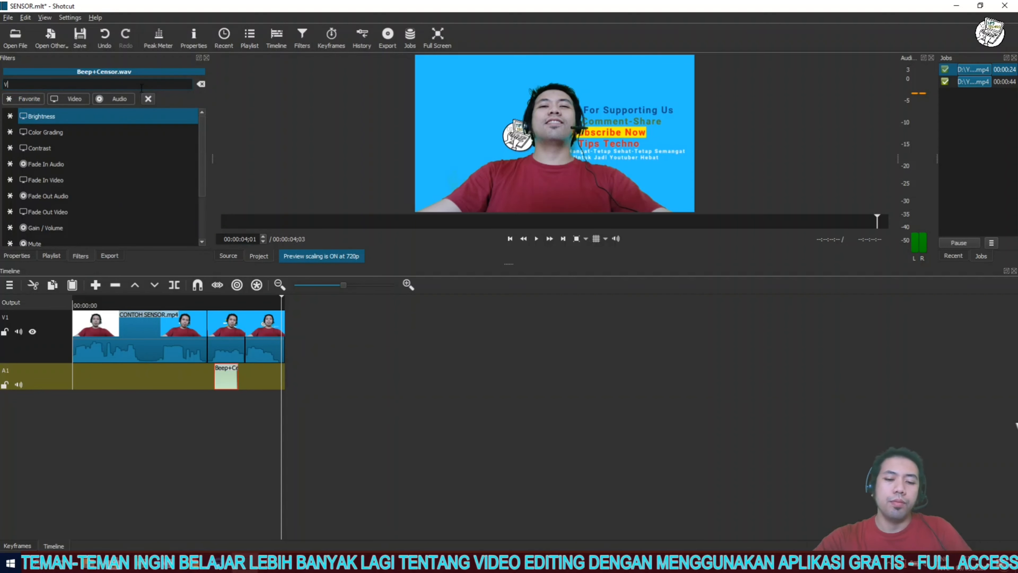
type("OLU")
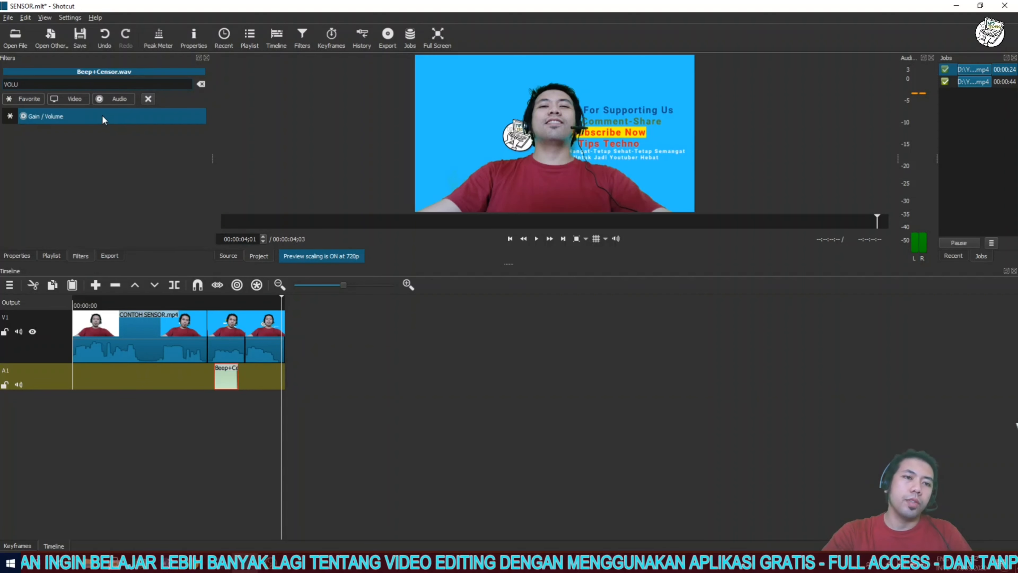
left_click(102, 115)
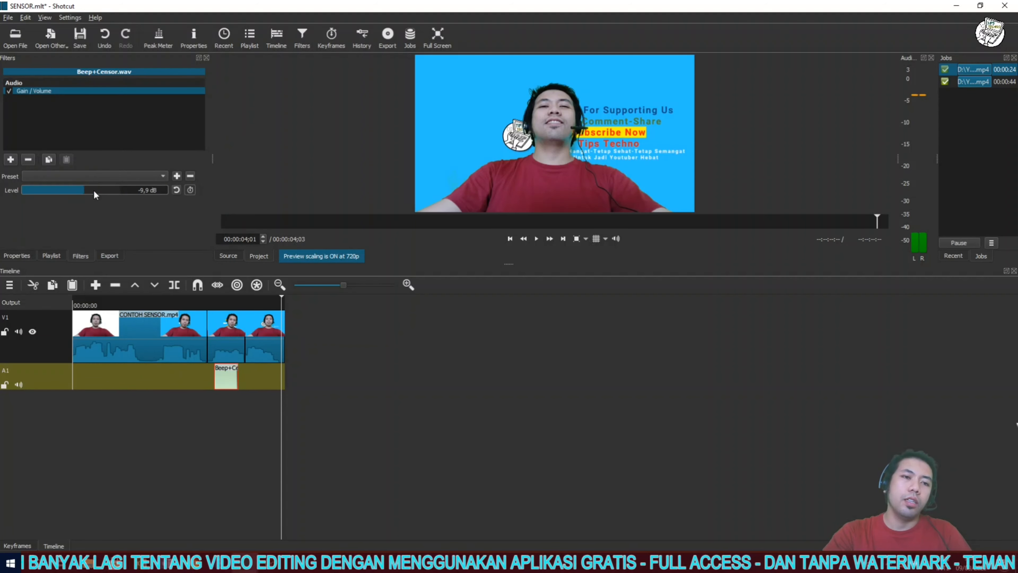
left_click_drag(93, 194, 93, 195)
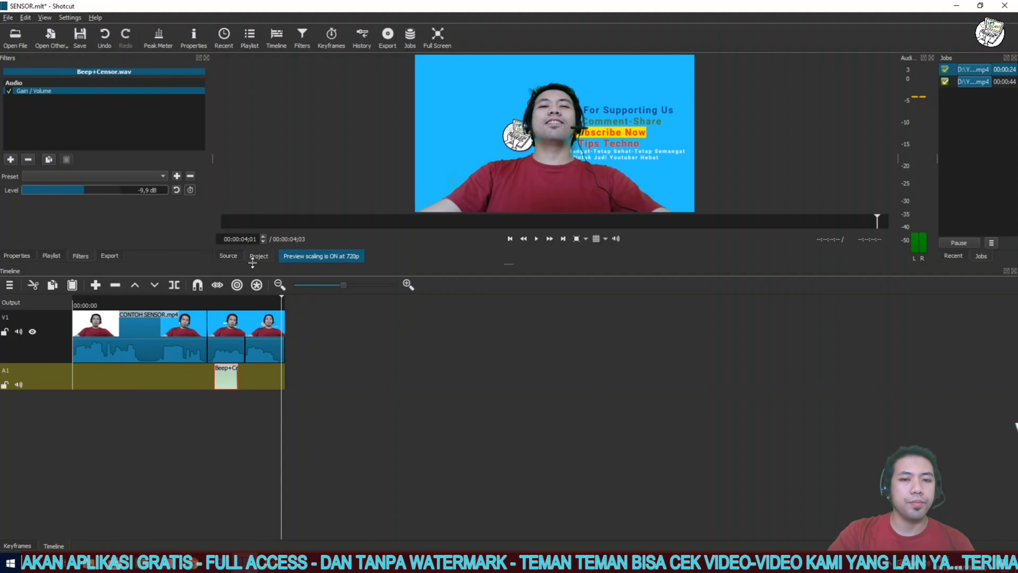
left_click(511, 239)
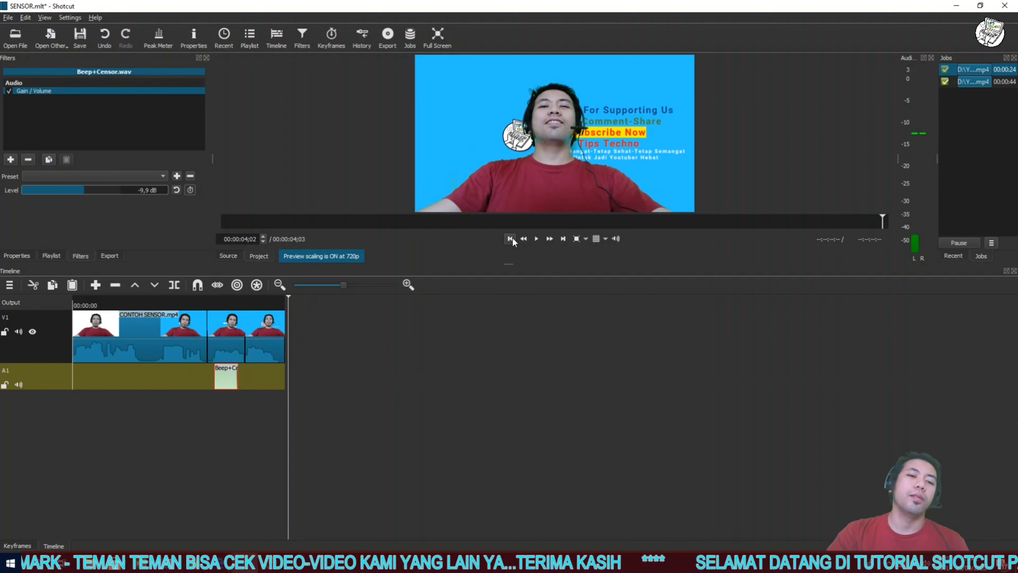
Step: Add a second video track and position the playhead at 00:00:02;23, at the start of the beep clip
left_click(10, 285)
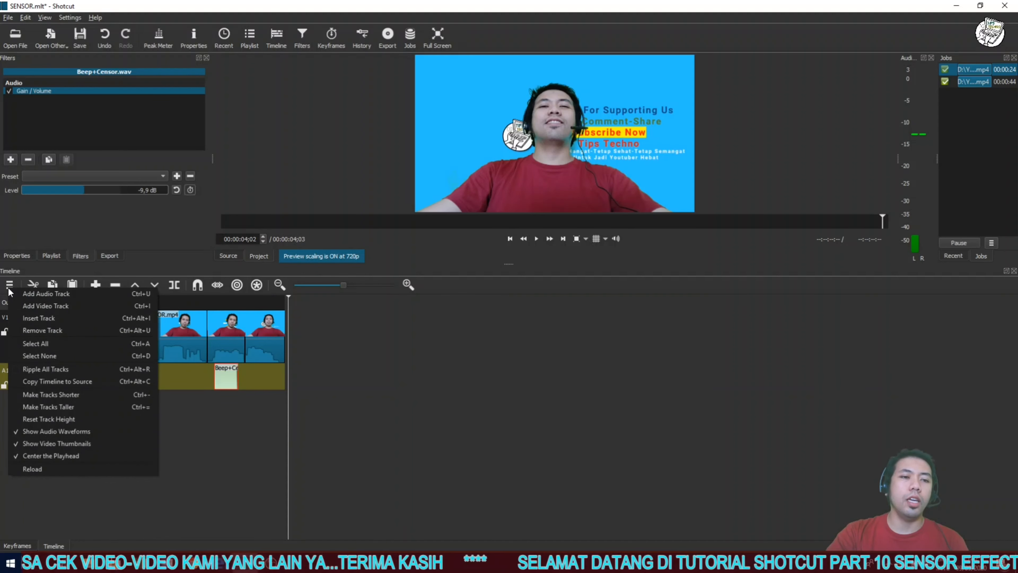
left_click(22, 306)
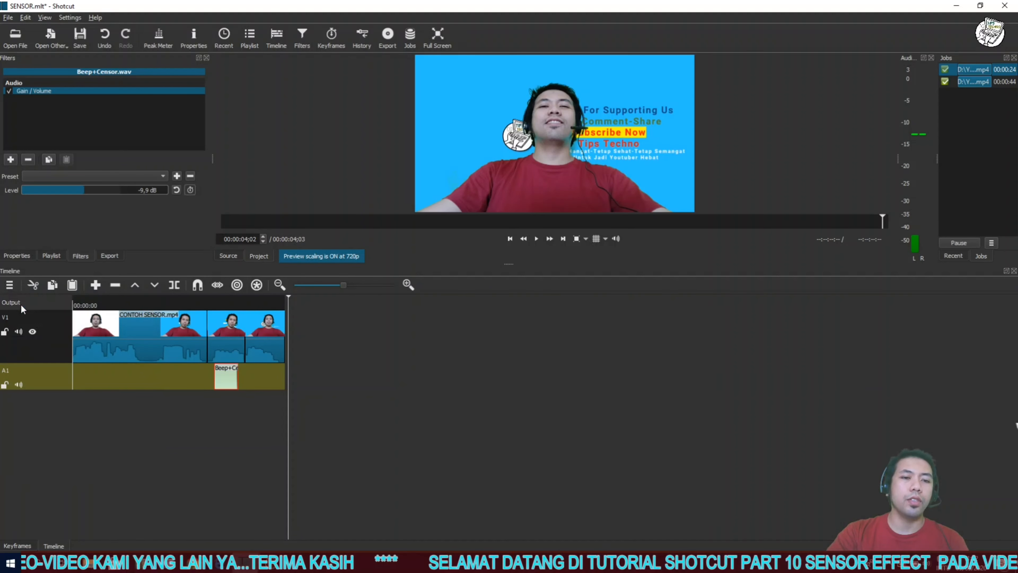
left_click(217, 306)
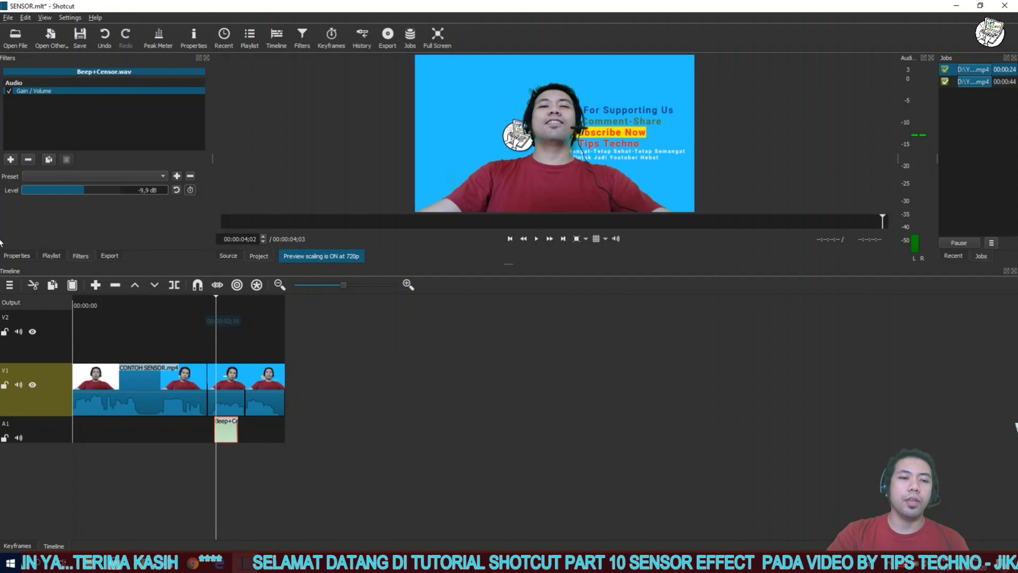
Step: Open the red XXX image Sensor from the Video folder inside Akun
left_click(15, 38)
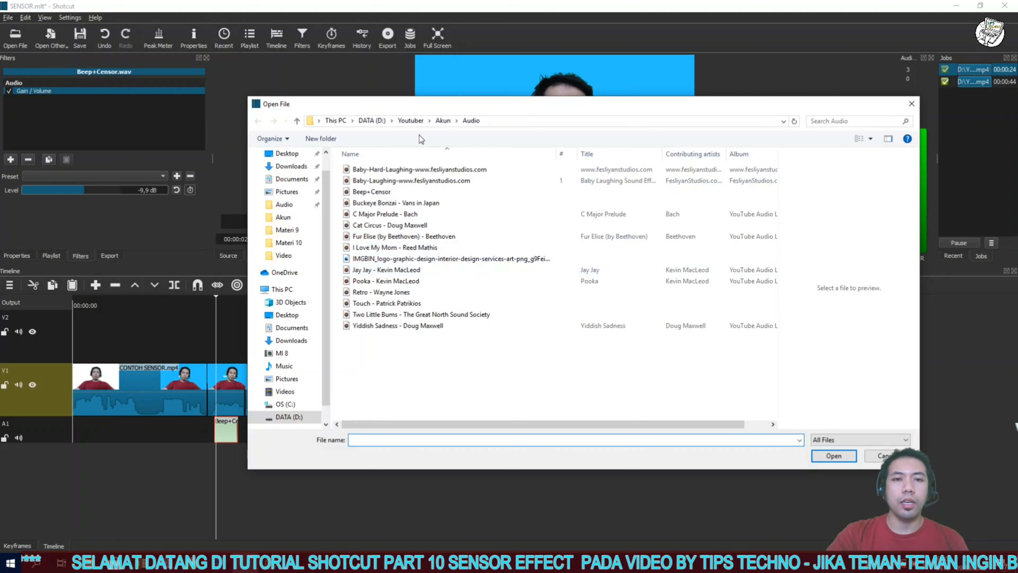
left_click(443, 120)
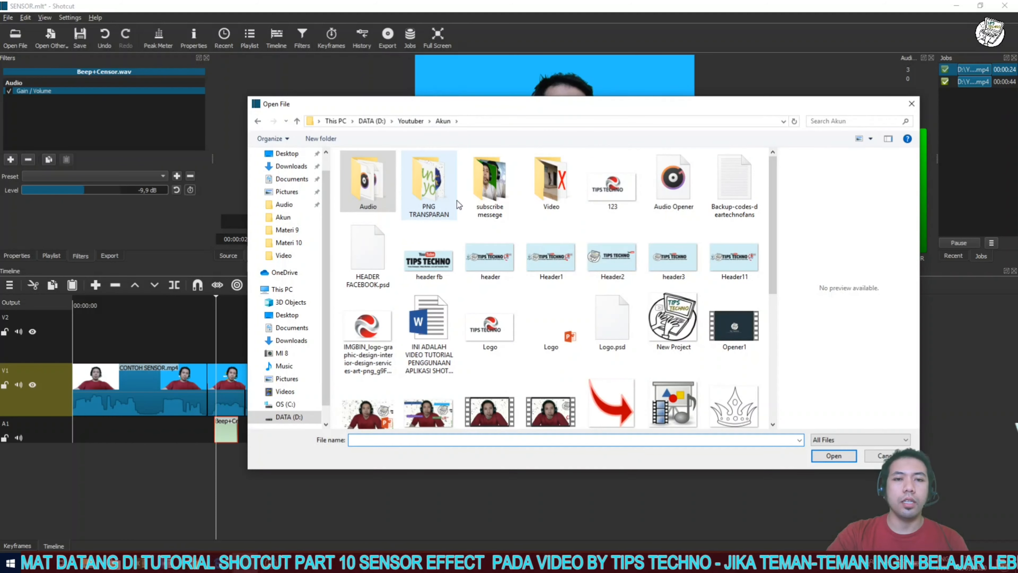
double_click(551, 181)
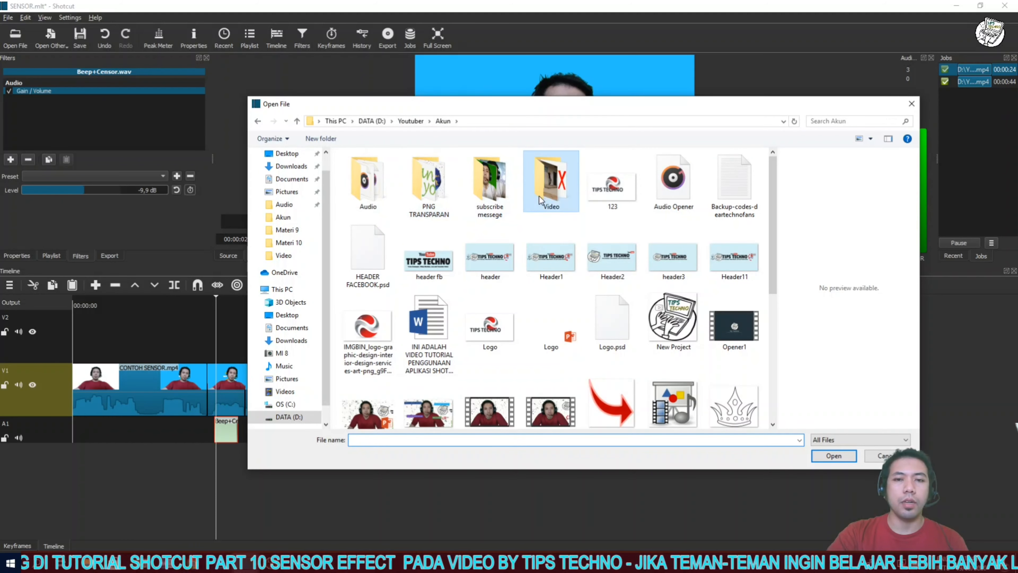
left_click(541, 198)
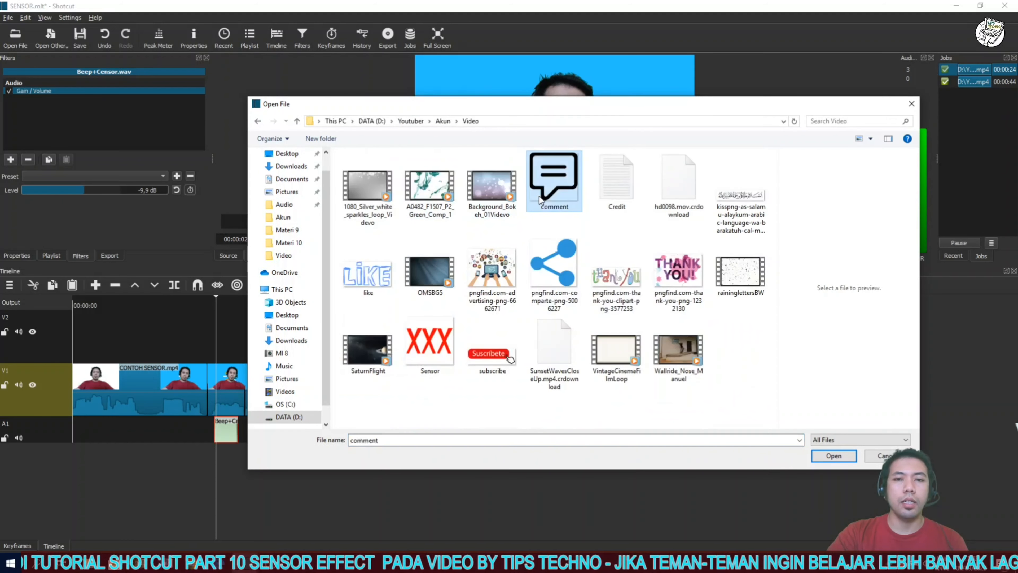
left_click(435, 340)
left_click(837, 456)
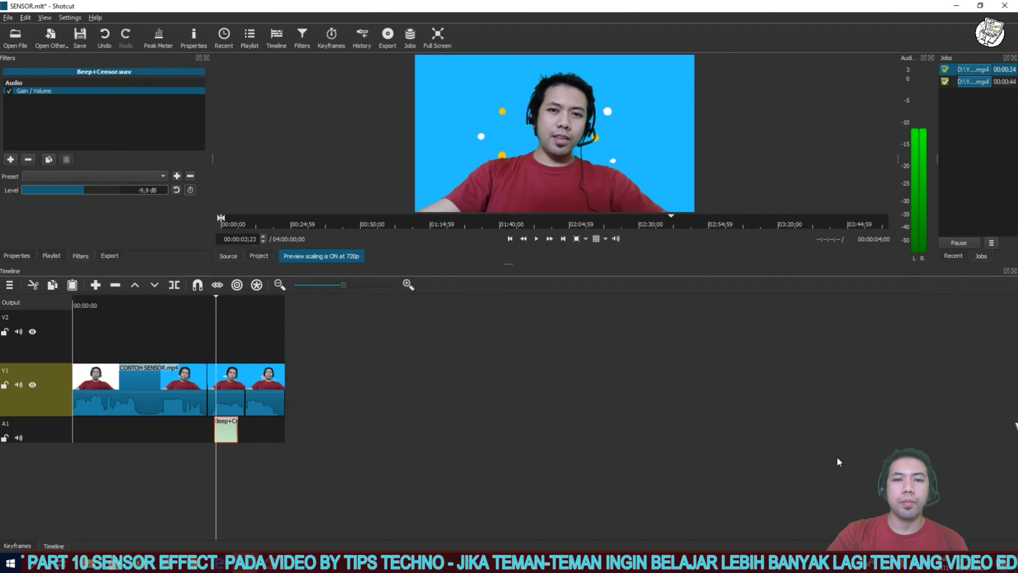
Step: Place Sensor.png on track V2 above the beep, trimmed to about the beep's length, and preview it at 00:00:02;25
left_click_drag(539, 153, 279, 343)
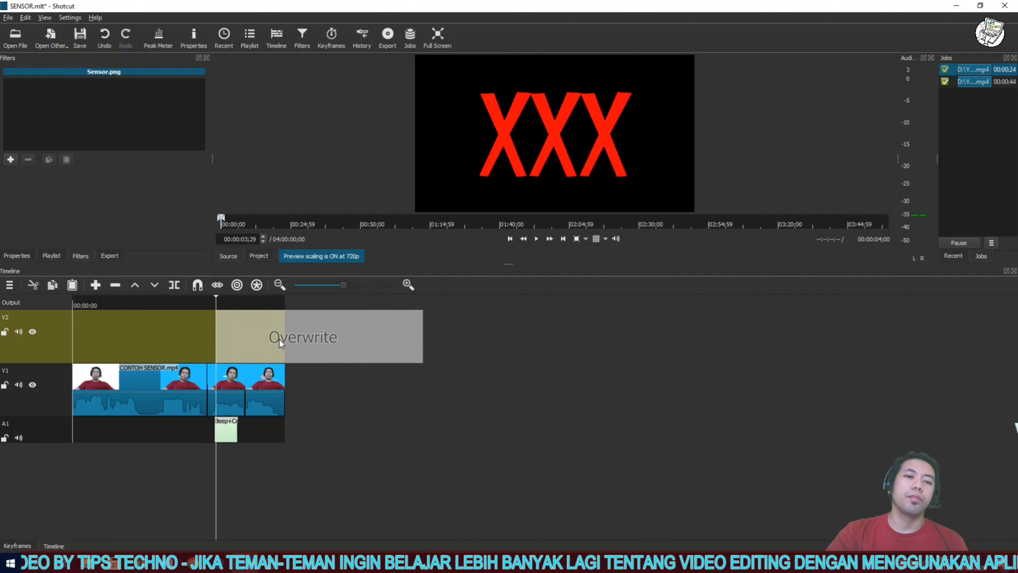
left_click_drag(419, 363, 232, 332)
left_click(219, 306)
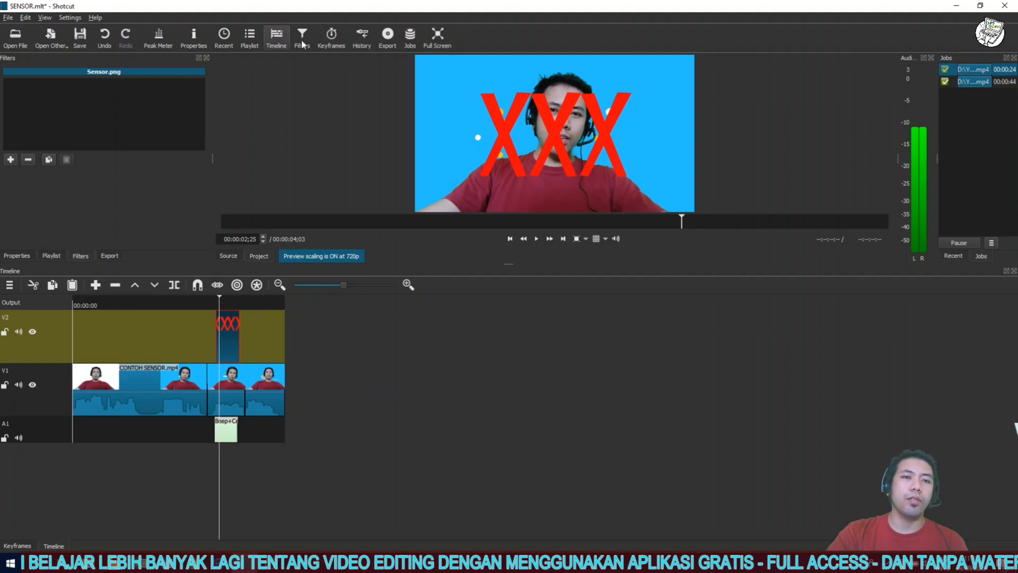
Step: Add the Size and Position filter to the Sensor.png clip
left_click(11, 160)
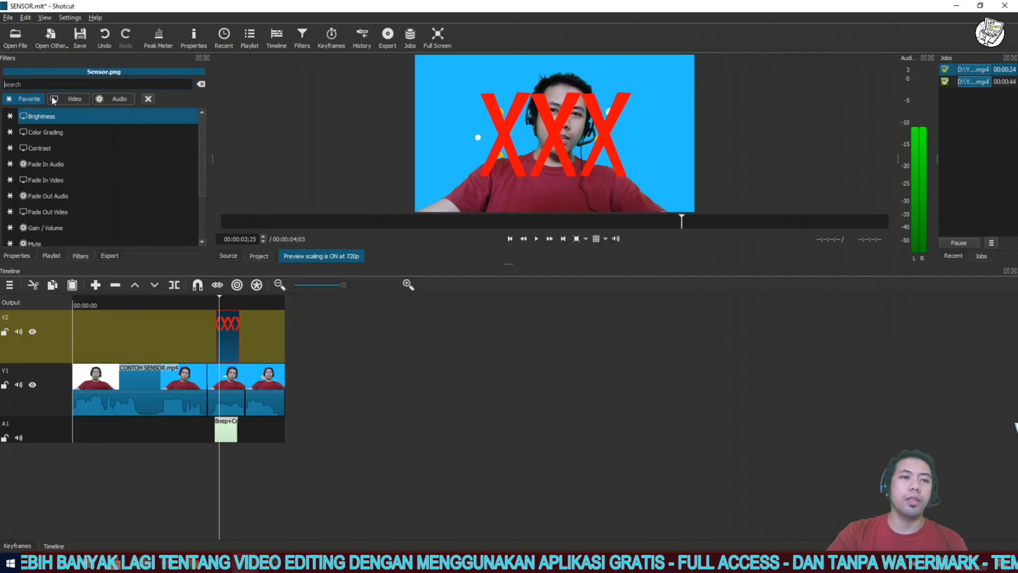
type("s")
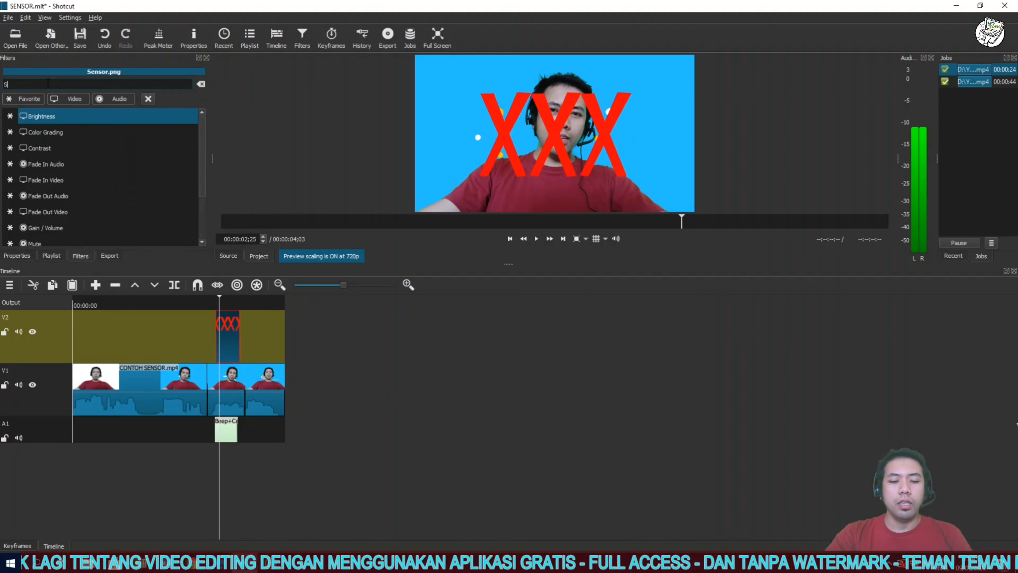
type("ize")
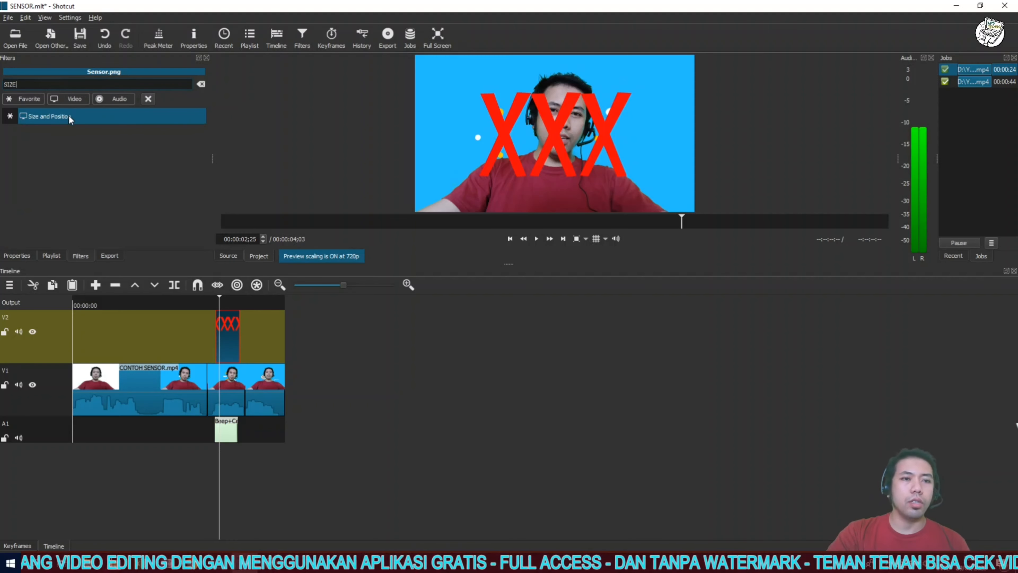
key("Return")
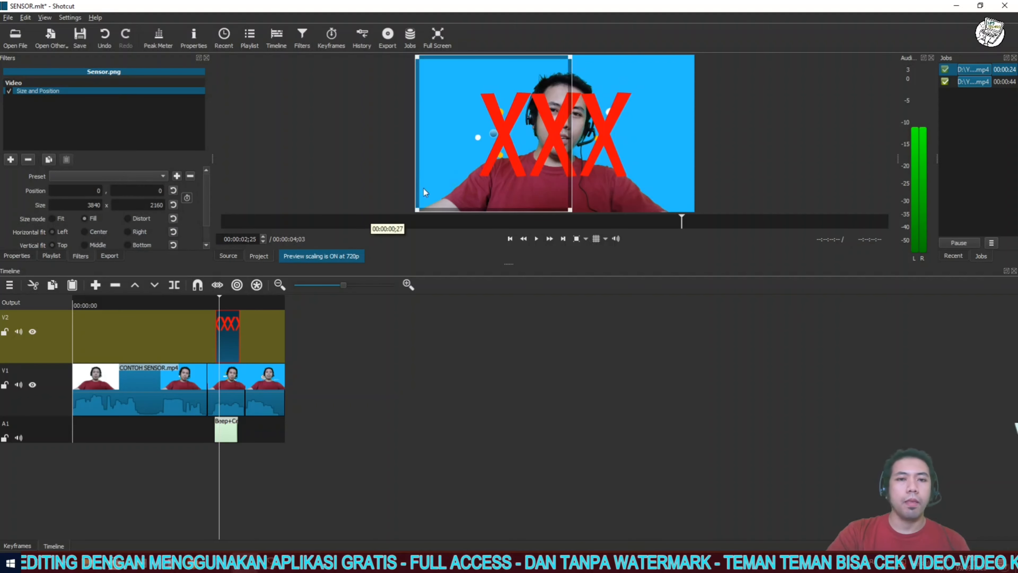
Step: Shrink the XXX image to 562 x 562 over the speaker's mouth at position 1722, 905, and replay the timeline from the beginning
left_click_drag(419, 58, 564, 128)
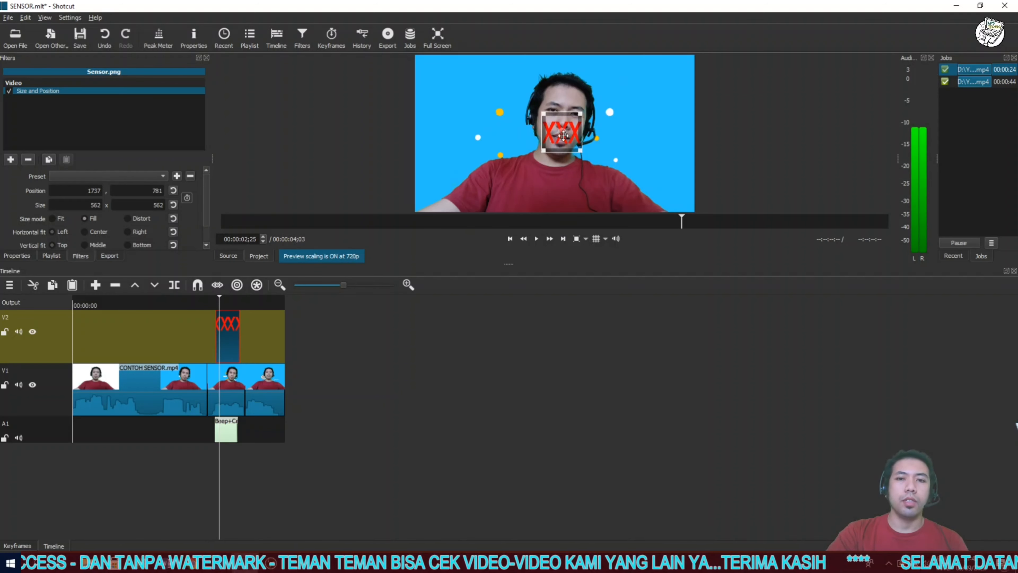
left_click_drag(561, 129, 560, 144)
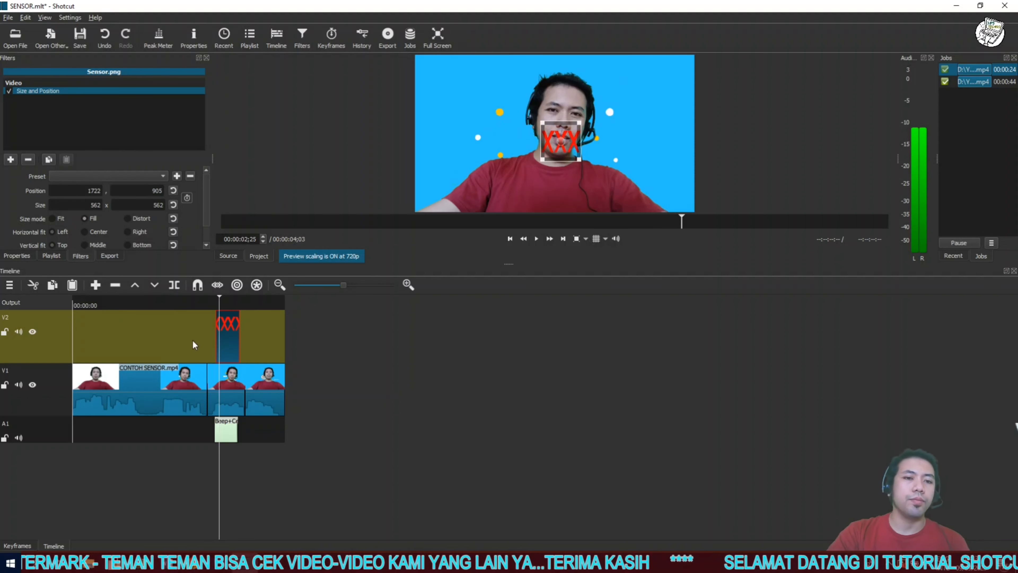
left_click(510, 238)
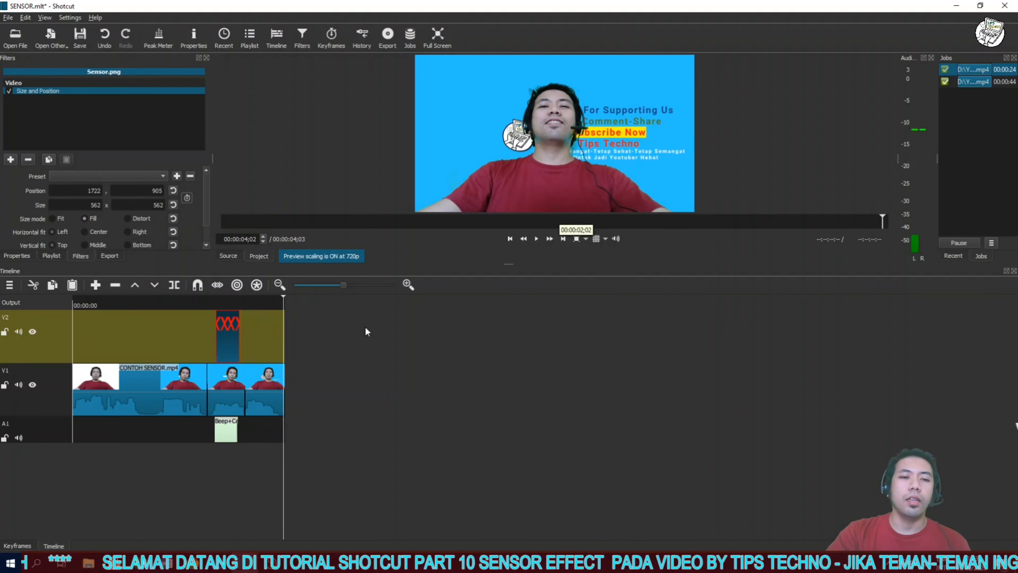
key("Left")
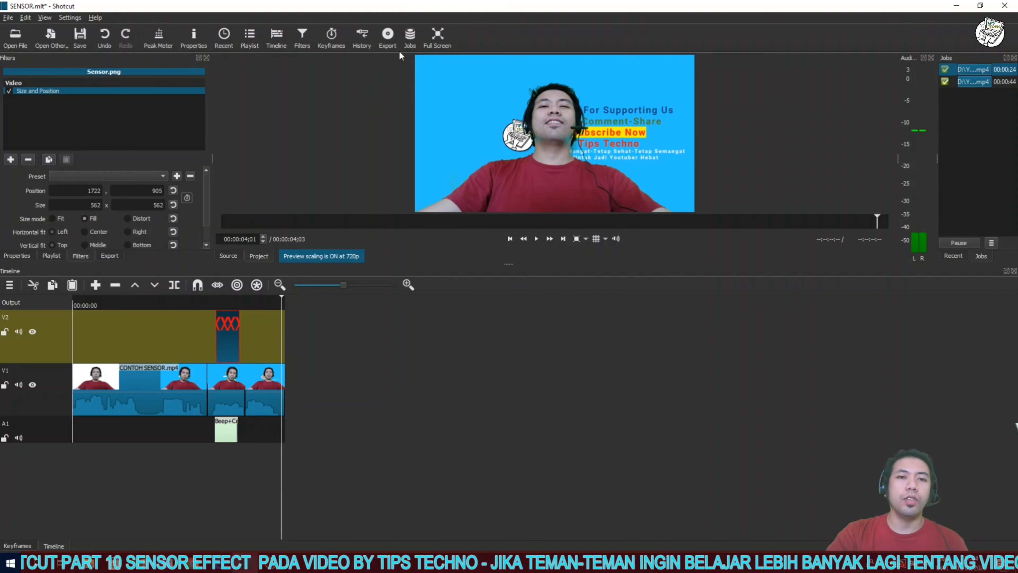
Step: Export the timeline with the YouTube preset as the mp4 file HASIL SENSOR in the Materi 10 folder
left_click(388, 38)
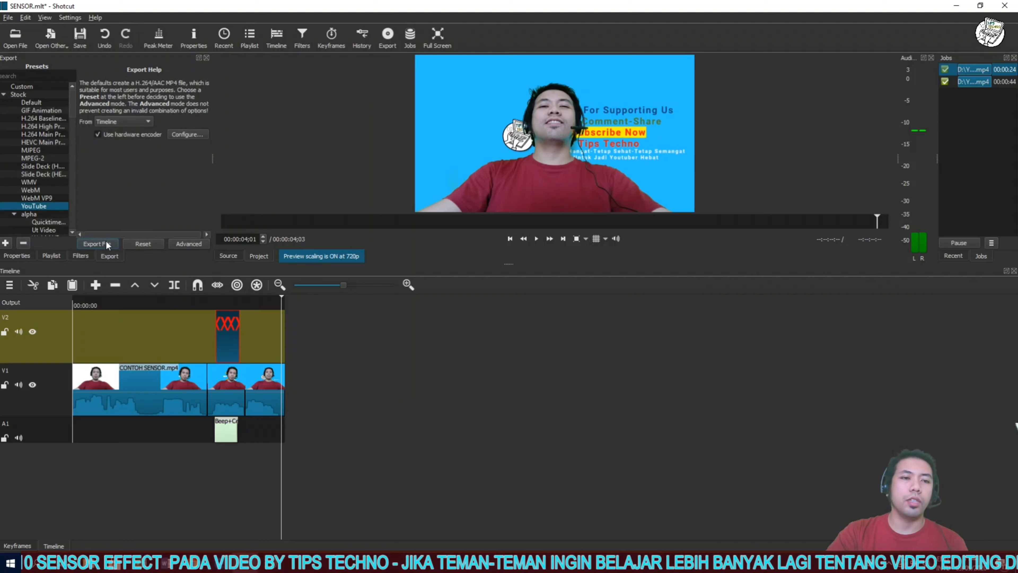
left_click(97, 243)
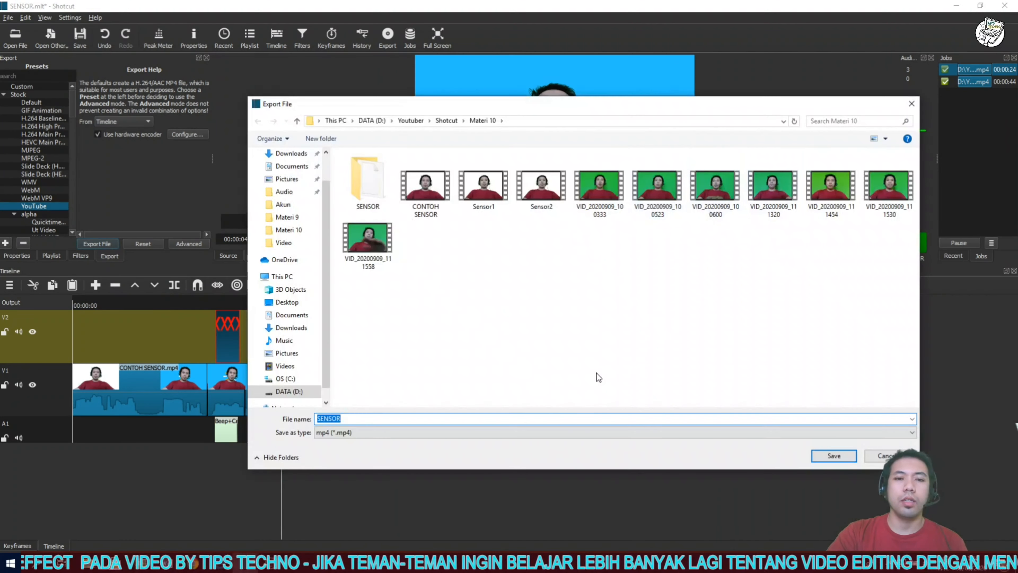
left_click(317, 419)
type("HASIL")
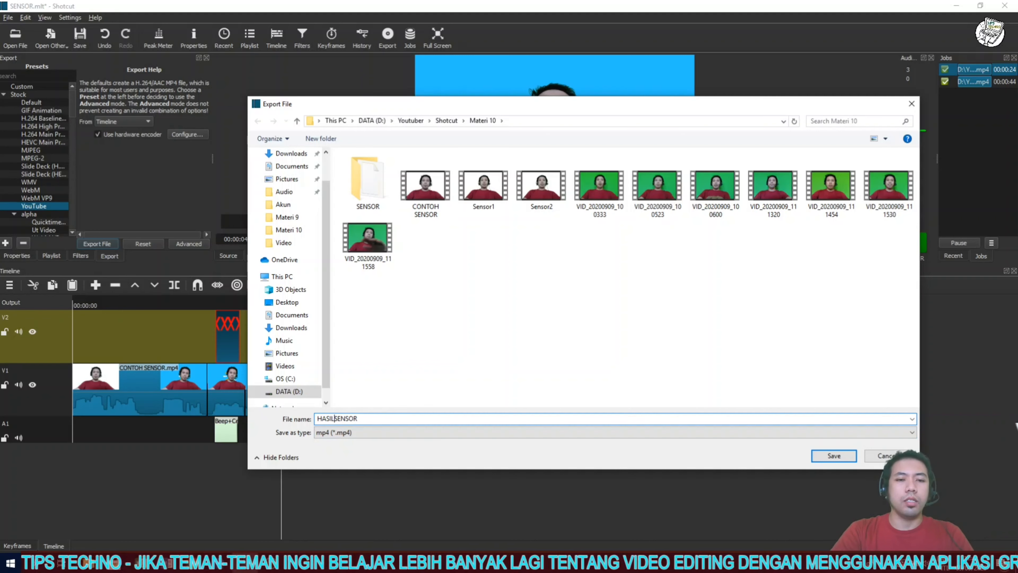
left_click(841, 454)
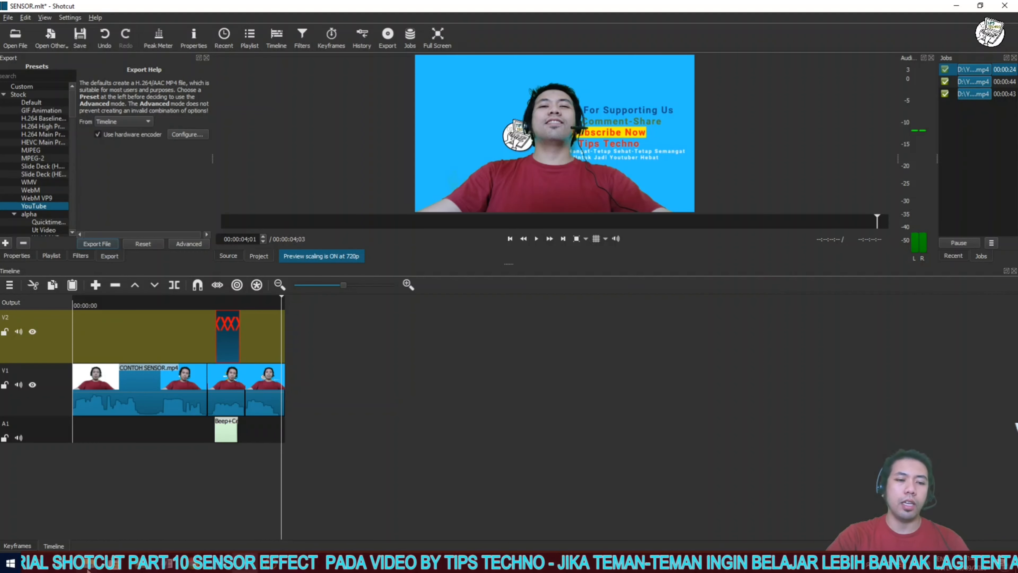
Step: Switch to the Materi 10 folder in File Explorer and play the exported HASIL SENSOR video
mouse_move(166, 564)
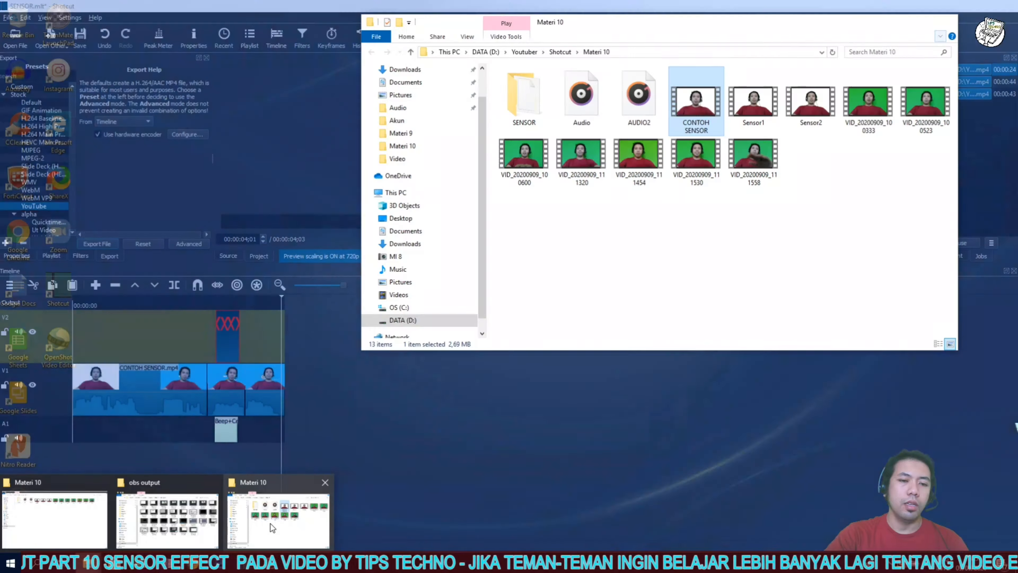
left_click(270, 523)
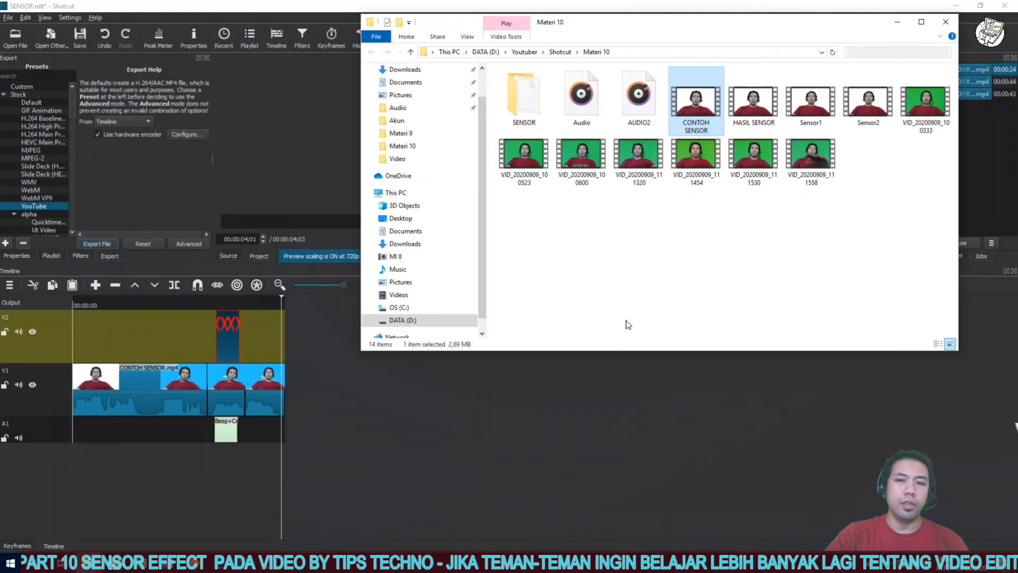
double_click(754, 104)
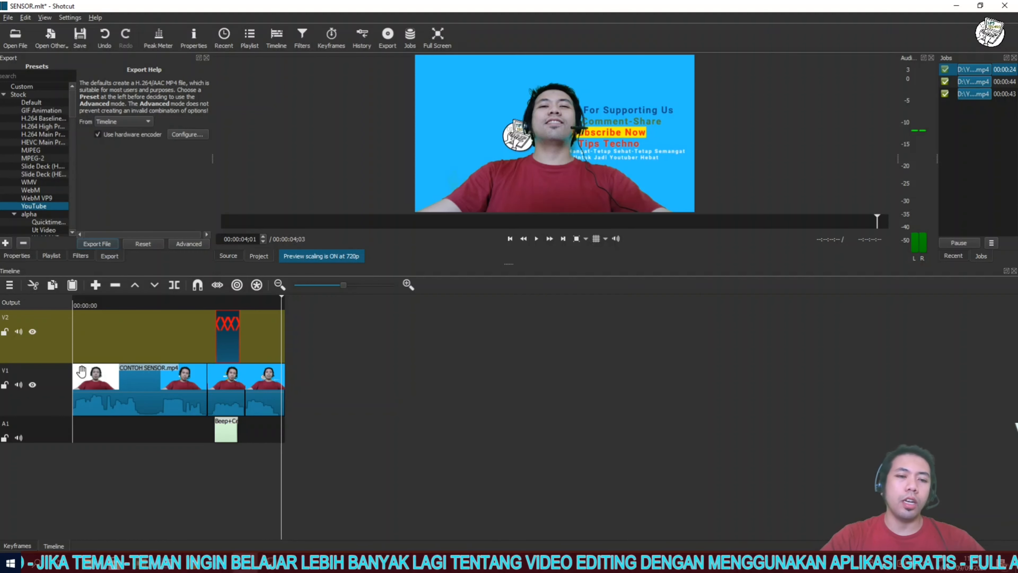
left_click(223, 386)
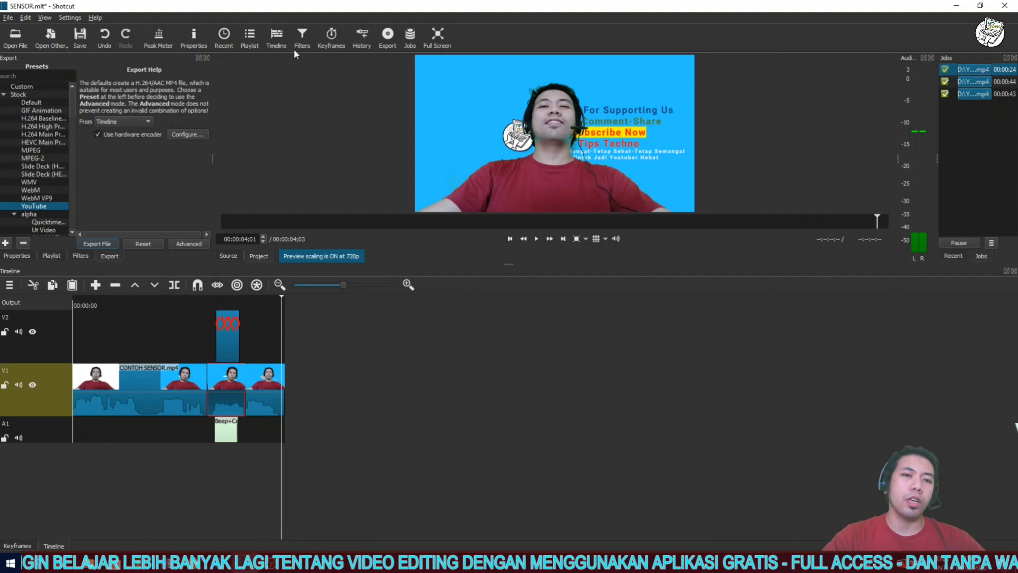
left_click(225, 435)
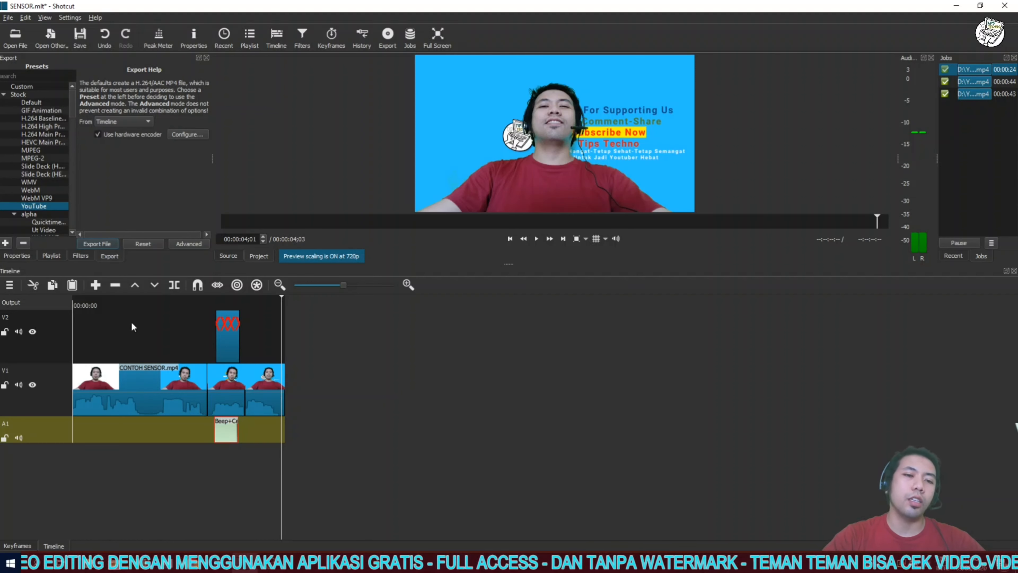
left_click(231, 335)
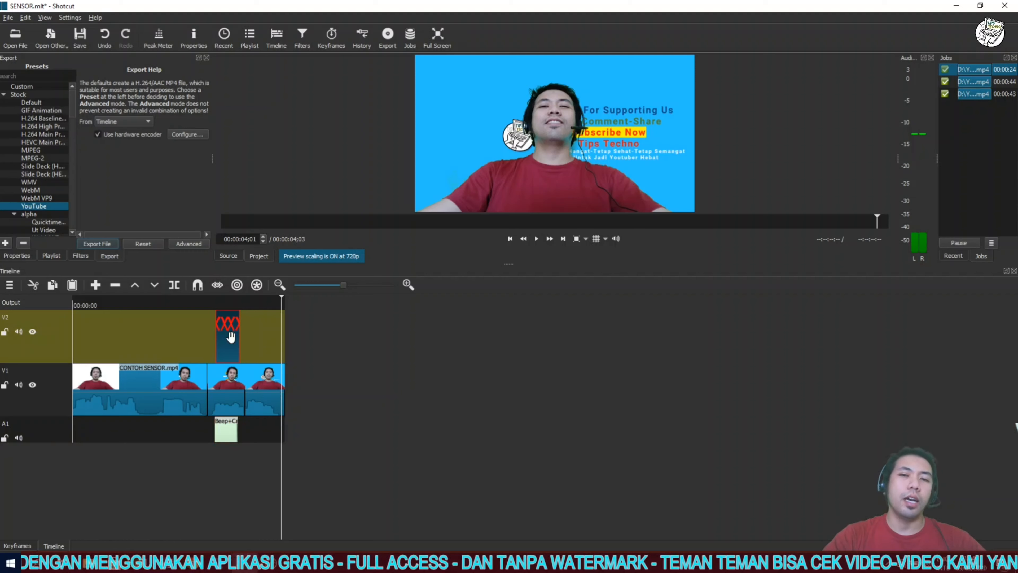